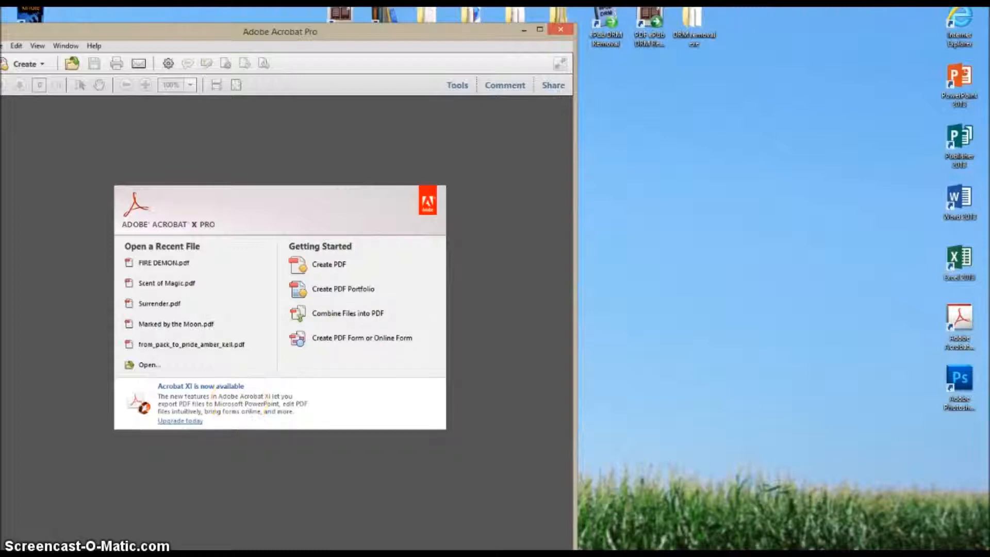
# Switch to File Explorer and review the numbered PDF files in the Dropbox booklet folder.
pyautogui.click(162, 553)
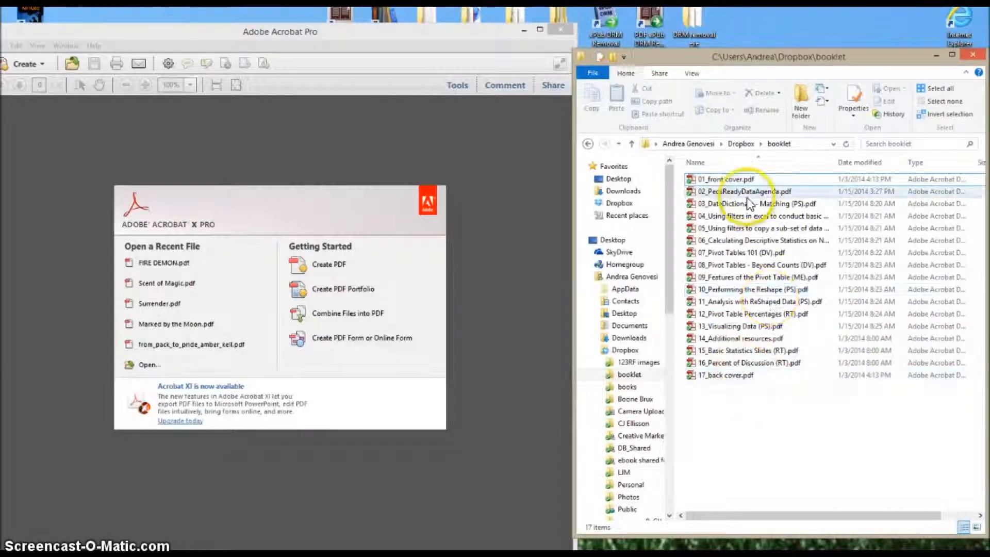
pyautogui.click(728, 180)
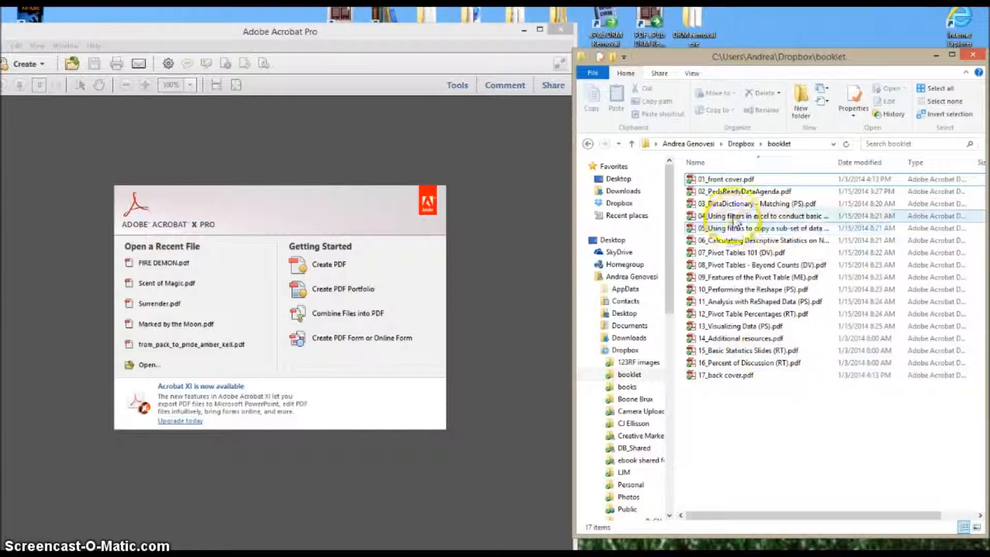
pyautogui.click(716, 194)
pyautogui.click(722, 216)
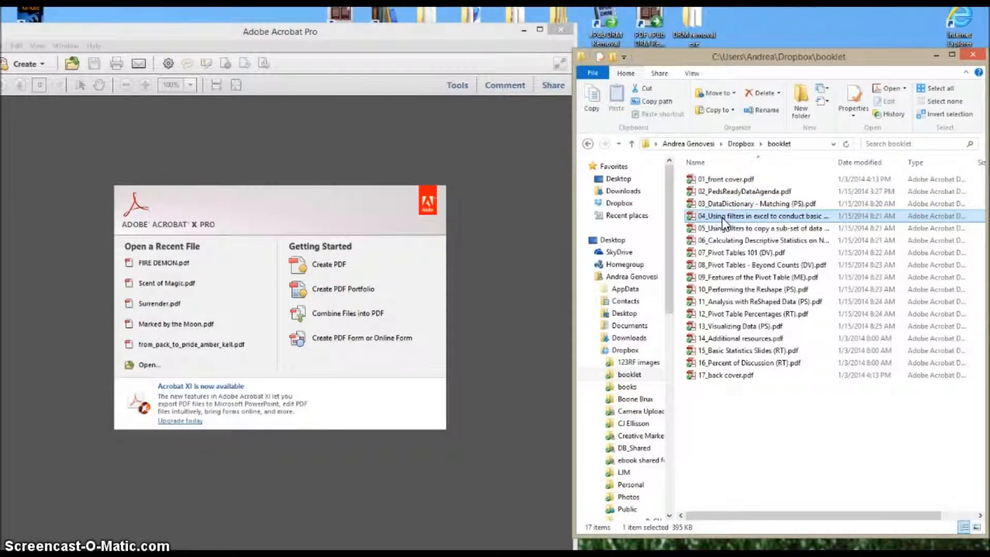
# Open 01_front cover.pdf, look at its second page, and close the file.
pyautogui.doubleClick(720, 179)
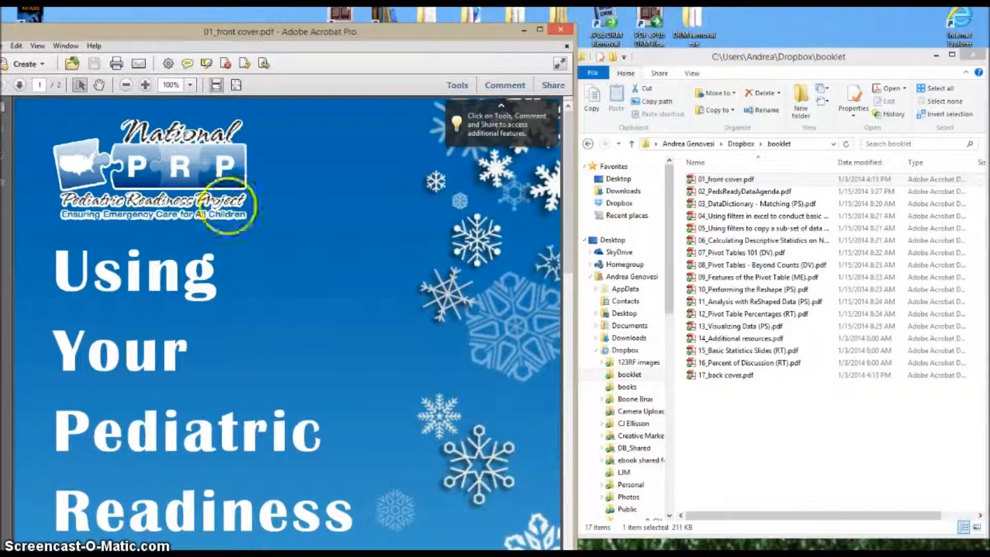
pyautogui.click(20, 86)
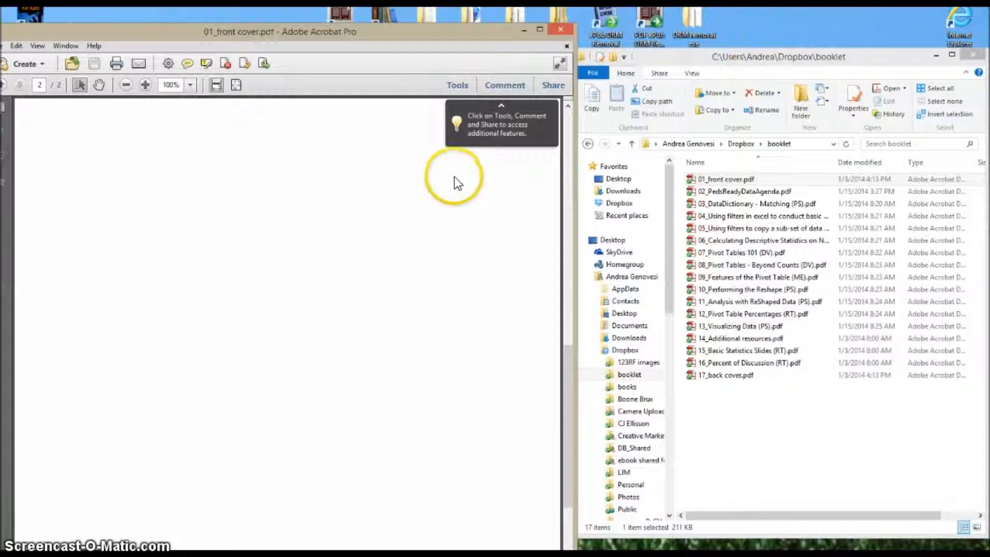
pyautogui.click(4, 46)
pyautogui.click(47, 179)
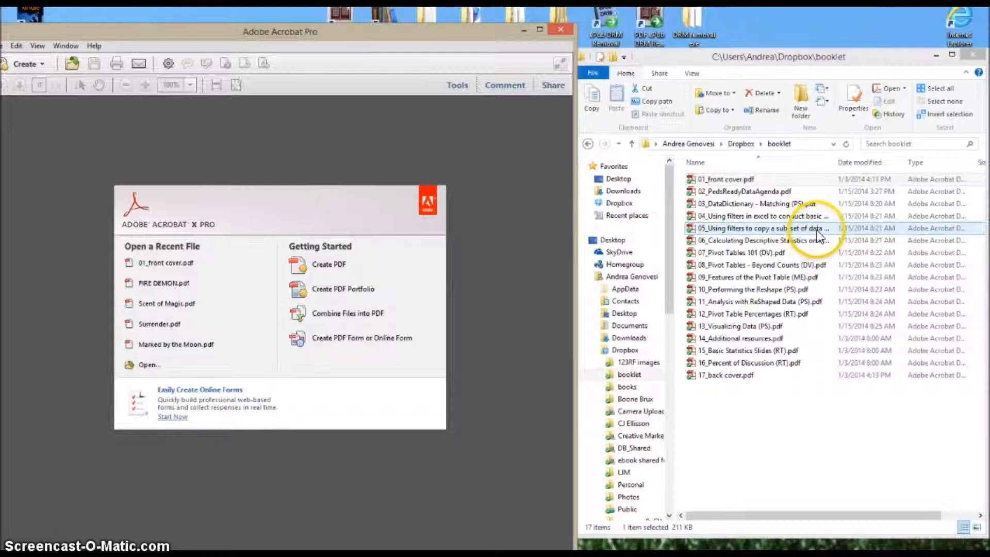
# Start combining files into a single PDF and add every booklet file from 01_front cover.pdf to 17_back cover.pdf, then close the folder window.
pyautogui.click(360, 314)
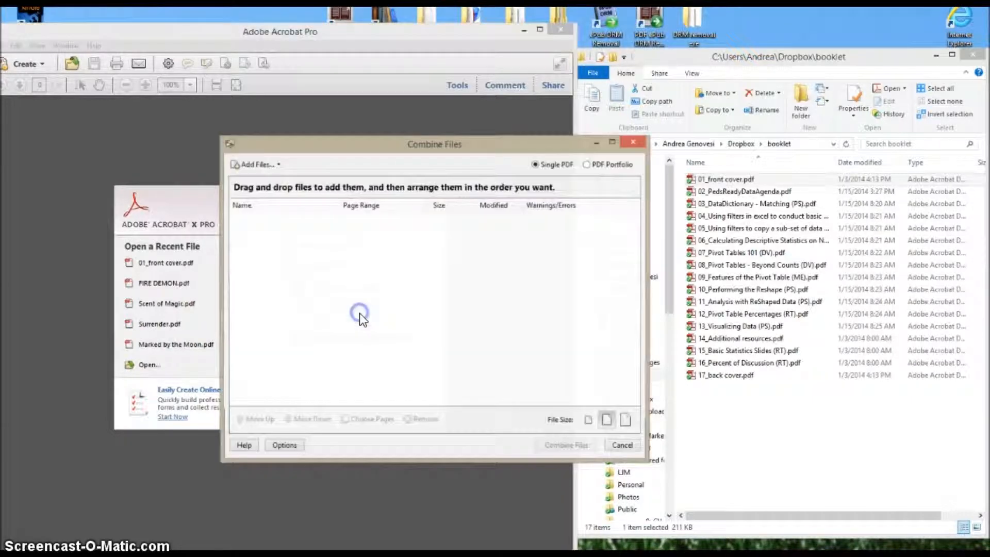
pyautogui.moveTo(496, 144); pyautogui.dragTo(393, 117)
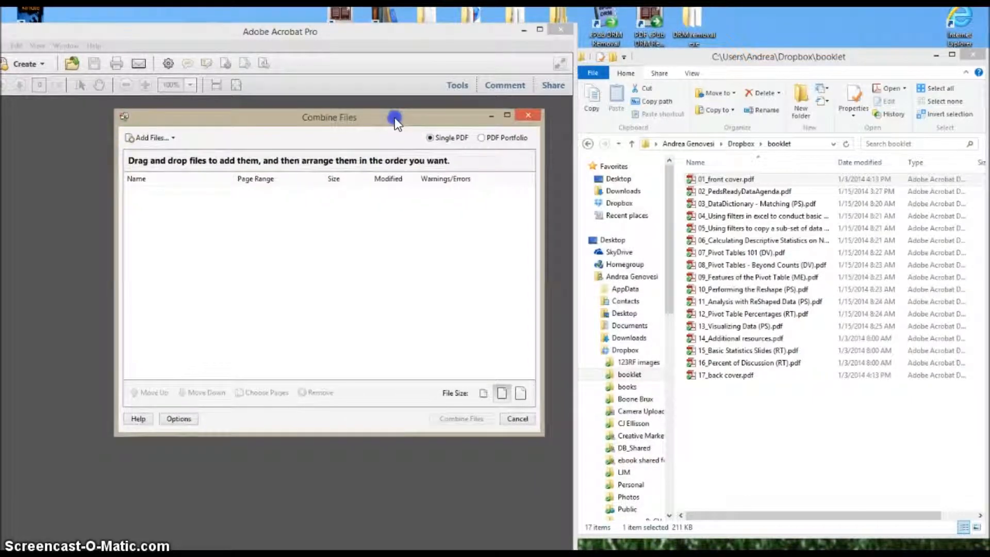
pyautogui.click(717, 178)
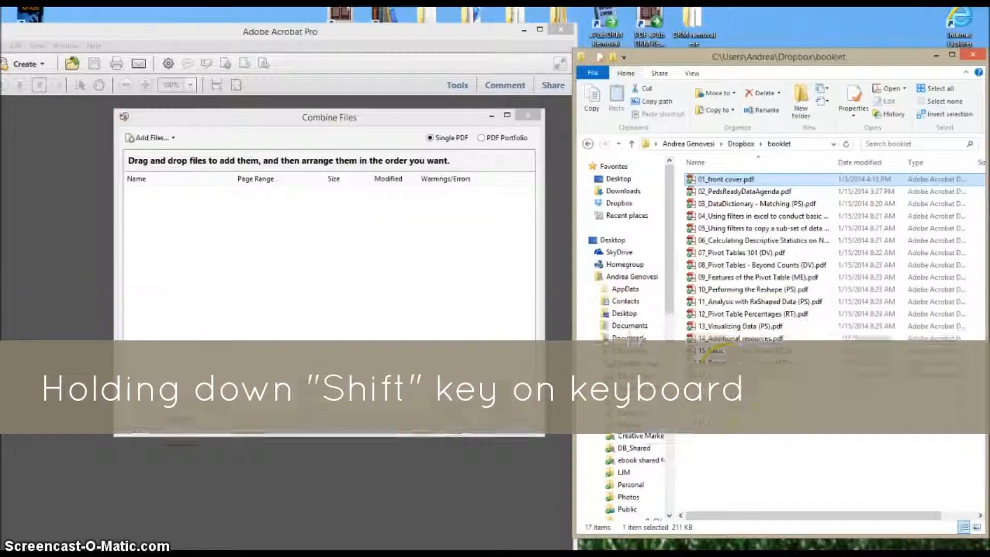
pyautogui.keyDown('shift'); pyautogui.click(728, 375); pyautogui.keyUp('shift')
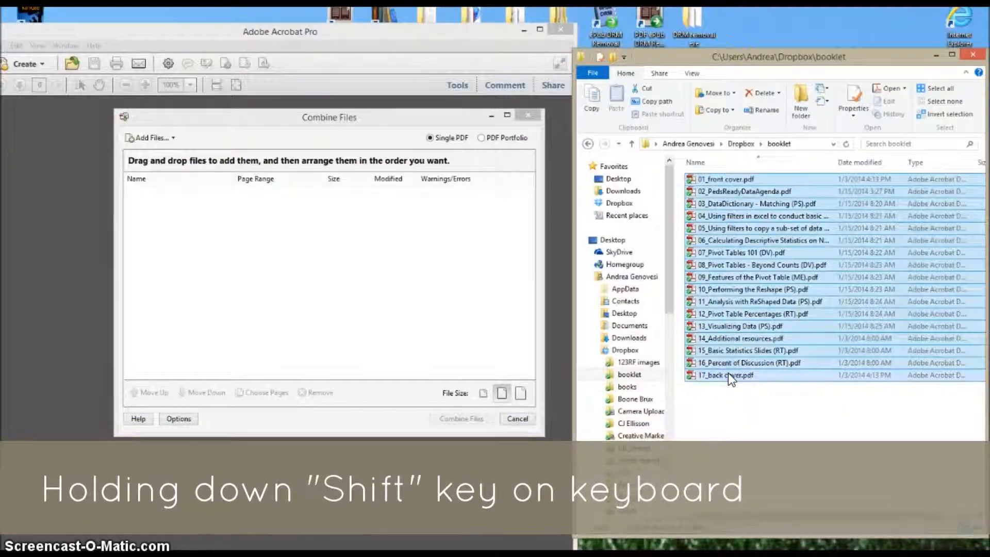
pyautogui.moveTo(816, 349); pyautogui.dragTo(246, 287)
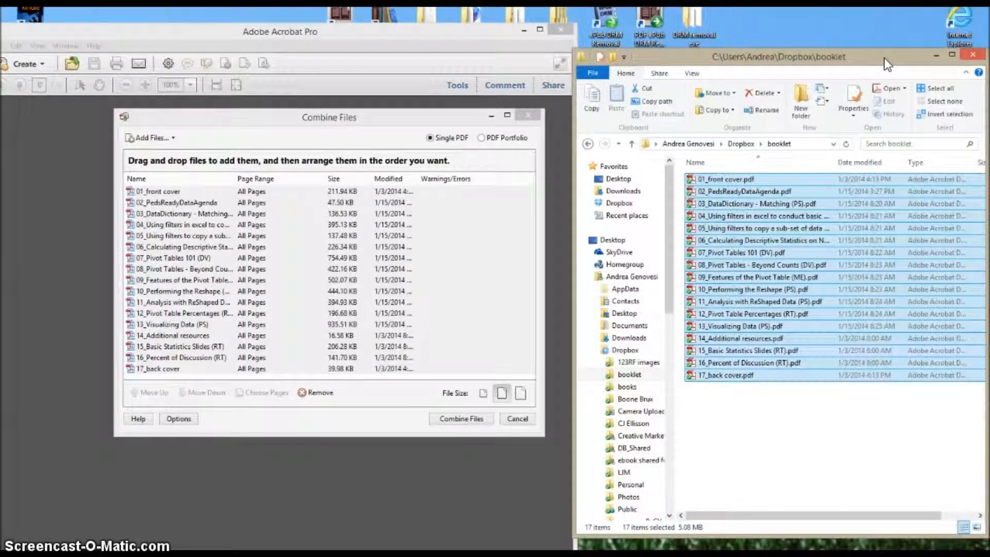
pyautogui.click(973, 54)
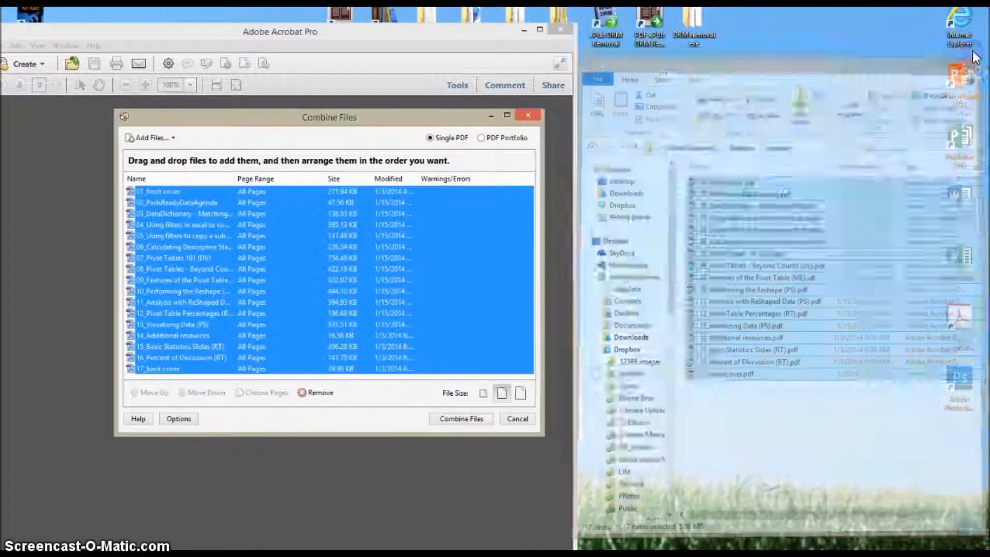
# Reposition the Acrobat and Combine Files windows and merge the listed files into one PDF.
pyautogui.moveTo(376, 35); pyautogui.dragTo(560, 18)
pyautogui.moveTo(150, 115); pyautogui.dragTo(288, 113)
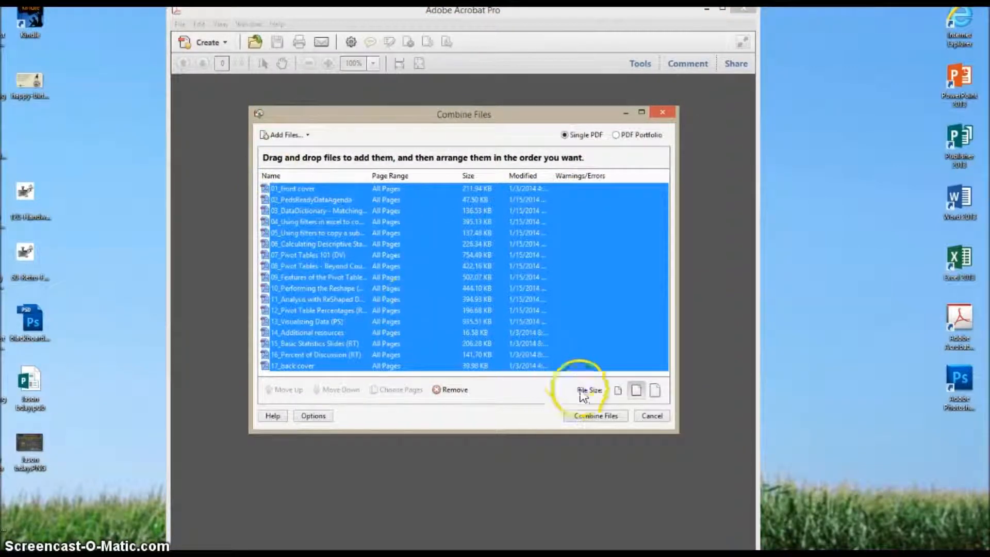
pyautogui.click(601, 416)
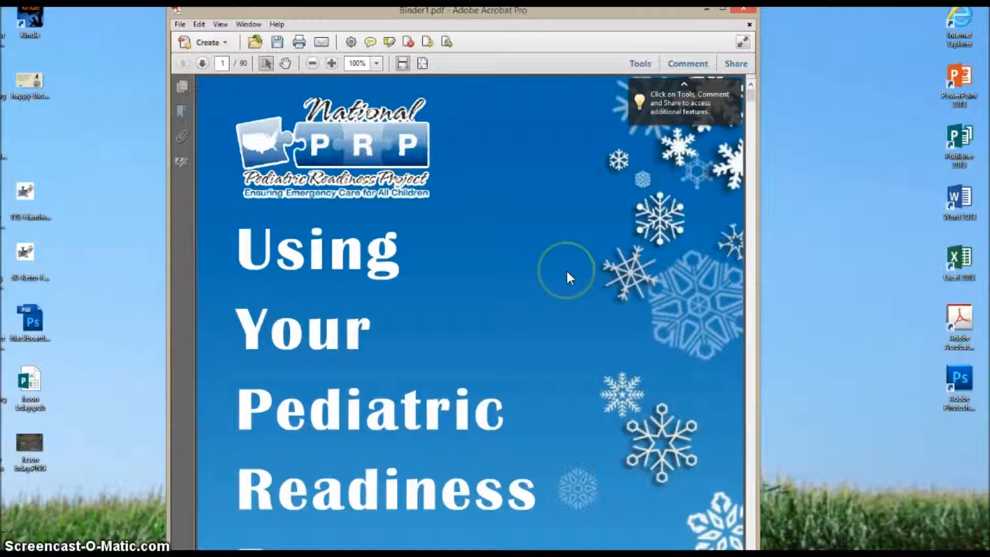
# Page through the merged PDF from the cover to page 7 and dismiss the tip about additional features.
pyautogui.click(202, 63)
pyautogui.click(202, 63)
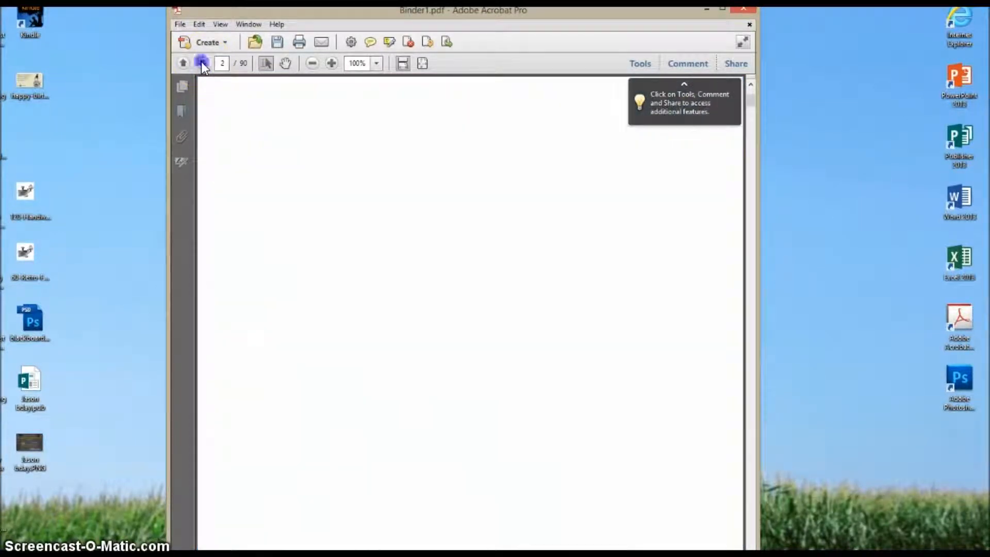
pyautogui.click(202, 63)
pyautogui.click(201, 63)
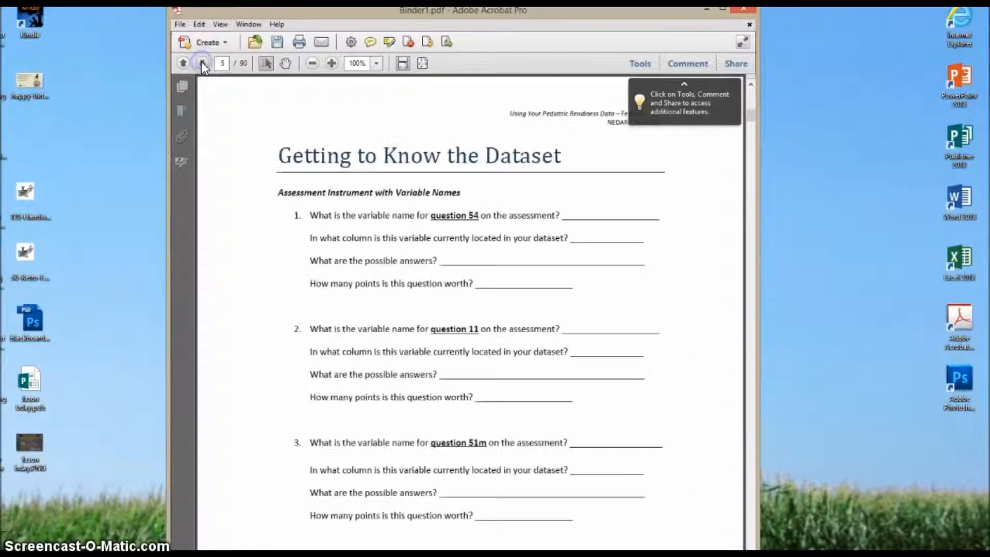
pyautogui.click(202, 63)
pyautogui.click(201, 63)
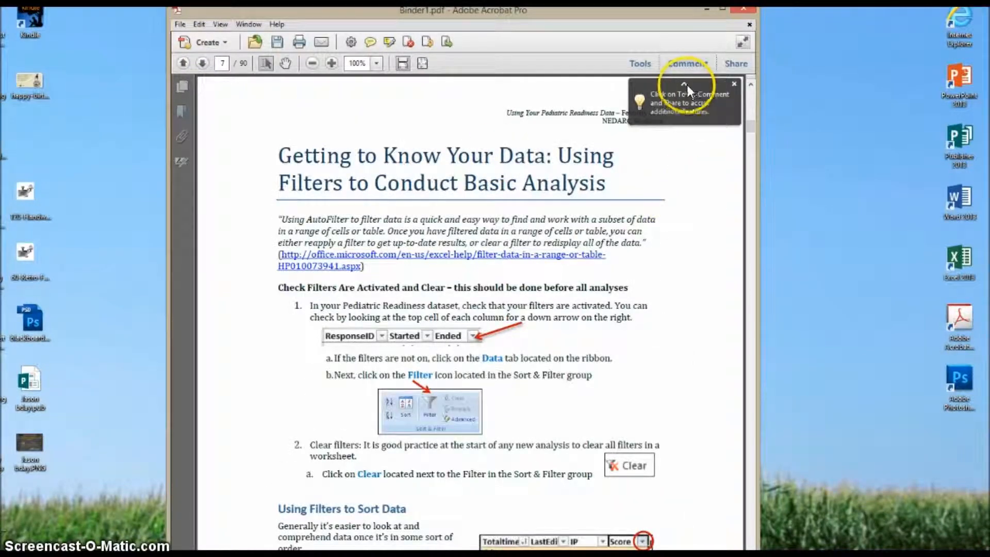
pyautogui.click(736, 86)
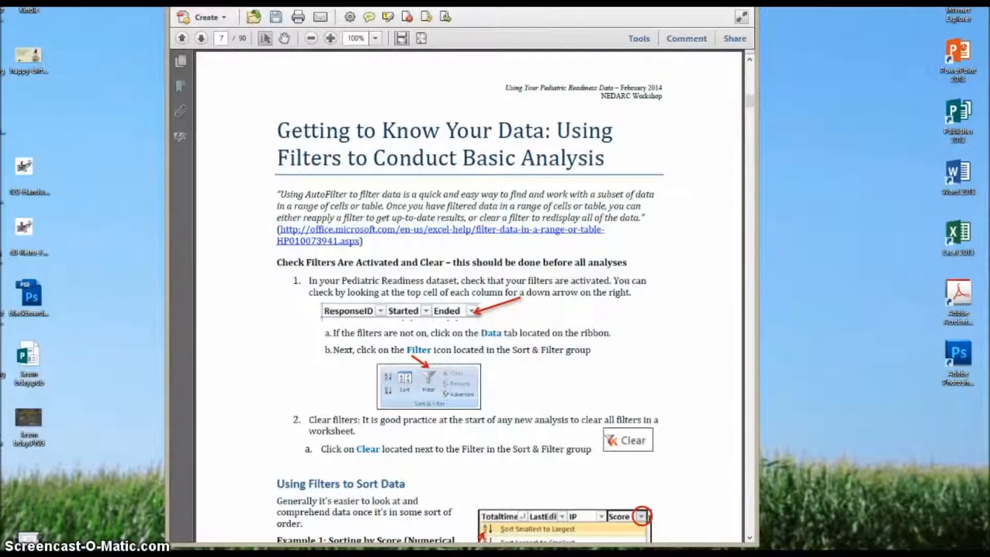
# Examine the content and headers of pages 7 to 9 in the merged PDF, and return to the cover.
pyautogui.moveTo(587, 0)
pyautogui.mouseDown()
pyautogui.moveTo(587, 29)
pyautogui.moveTo(588, 11)
pyautogui.mouseUp()
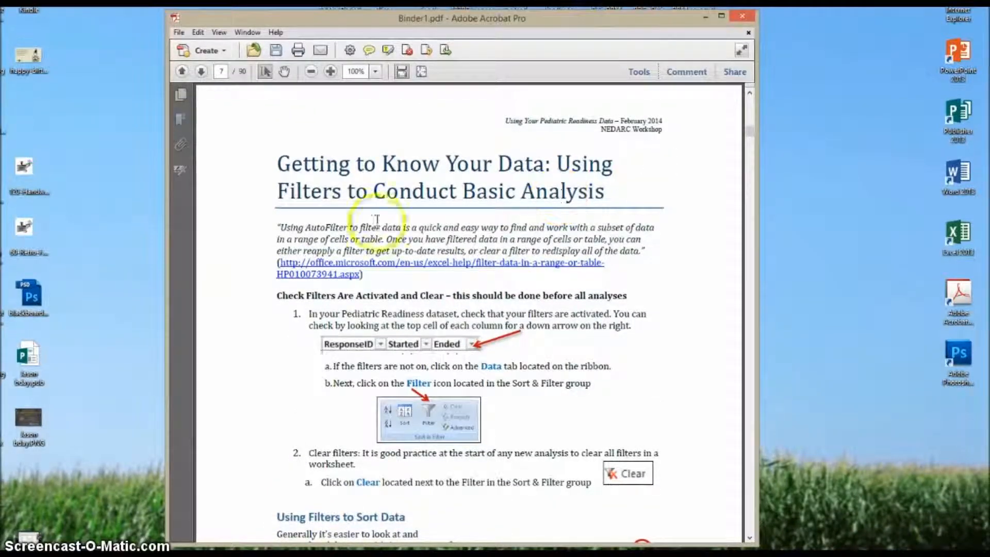
pyautogui.click(750, 539)
pyautogui.click(751, 538)
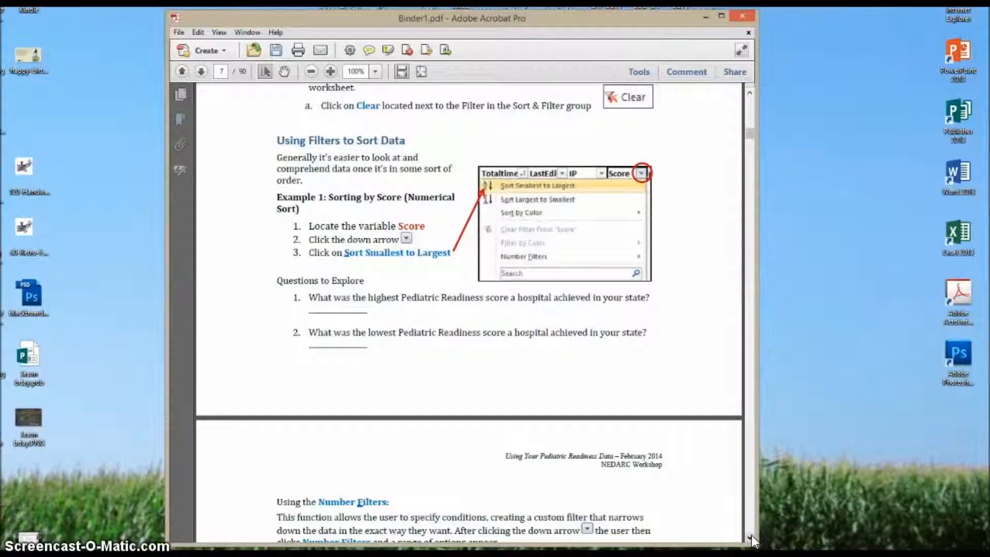
pyautogui.click(751, 538)
pyautogui.click(750, 538)
pyautogui.click(751, 538)
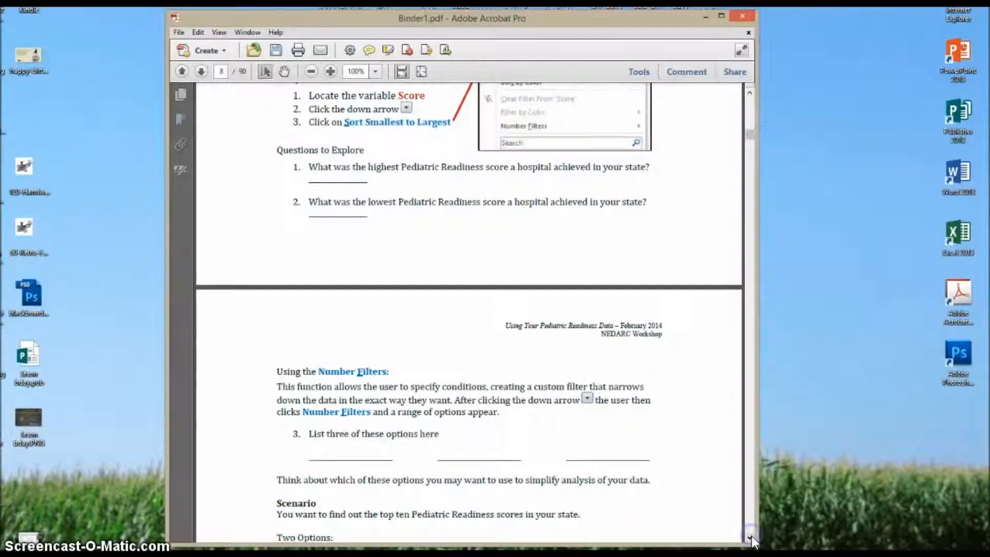
pyautogui.click(751, 539)
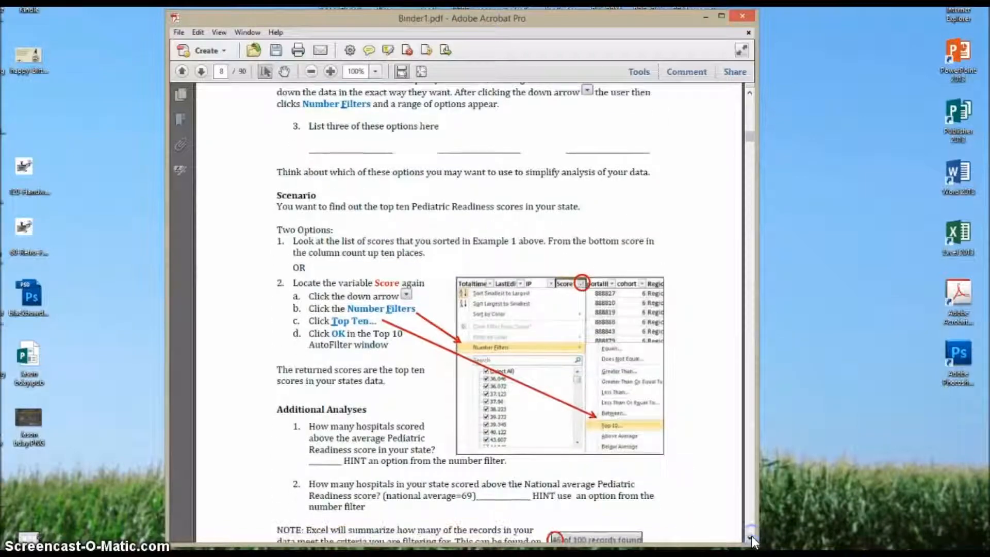
pyautogui.click(750, 539)
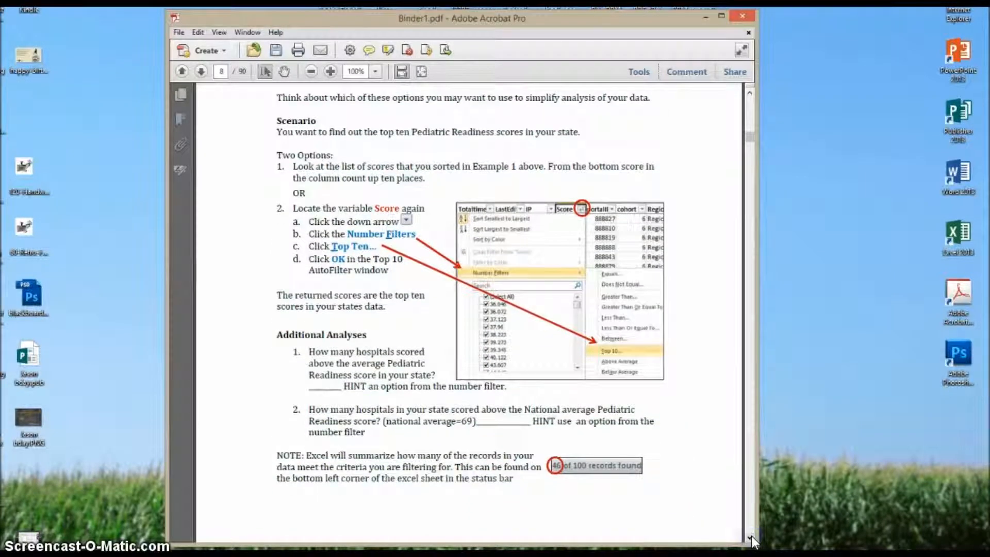
pyautogui.click(751, 538)
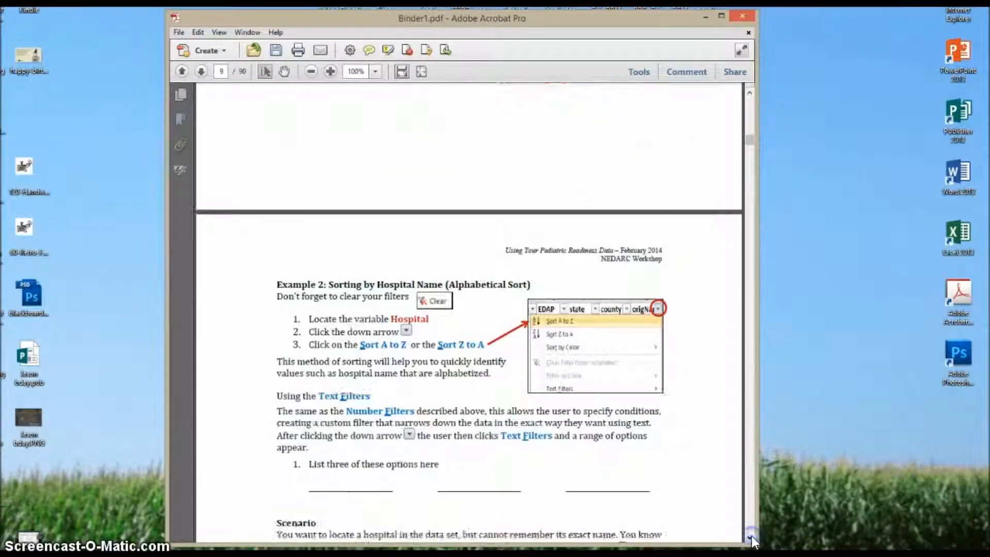
pyautogui.click(750, 538)
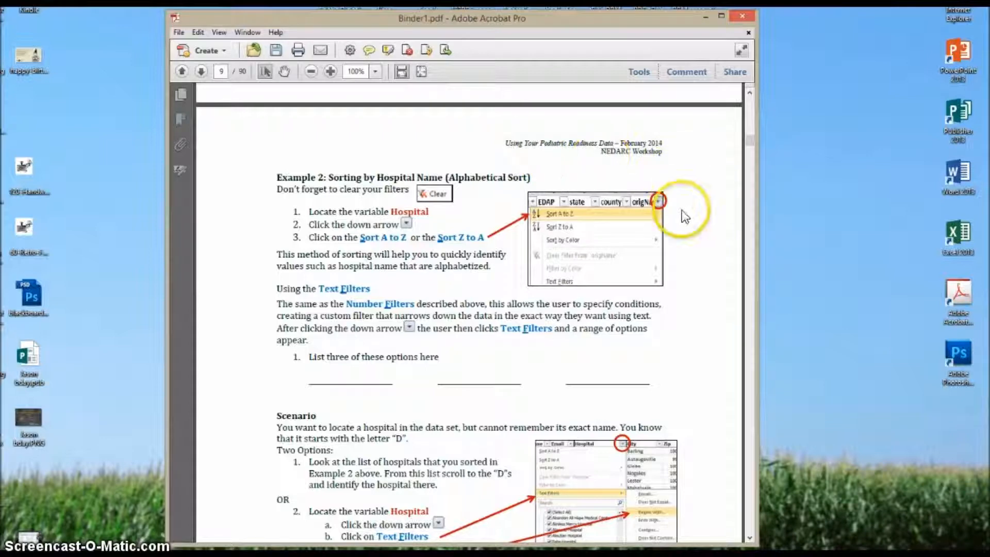
pyautogui.moveTo(751, 138); pyautogui.dragTo(750, 95)
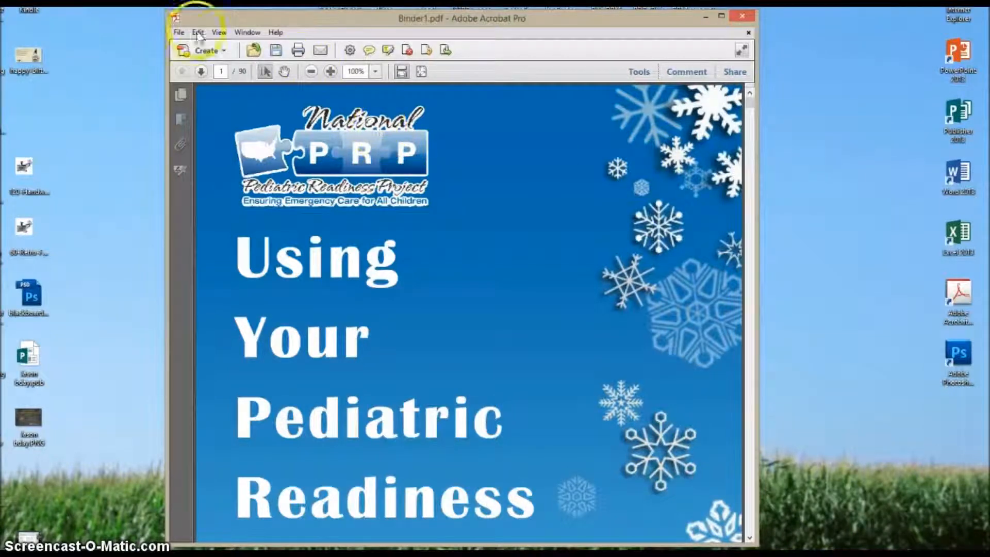
# Add a new header and footer without replacing the existing one, entering *** as the center footer text.
pyautogui.click(641, 71)
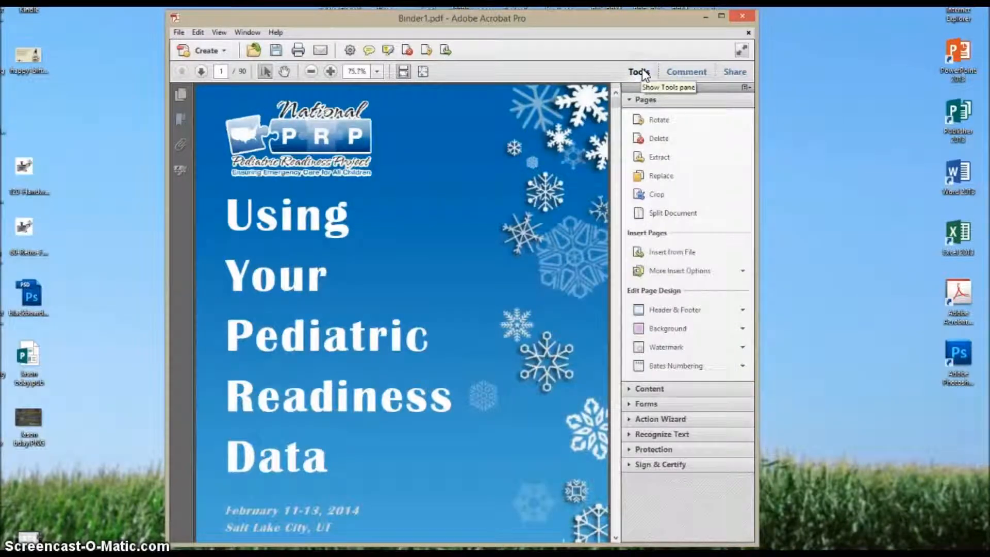
pyautogui.click(674, 310)
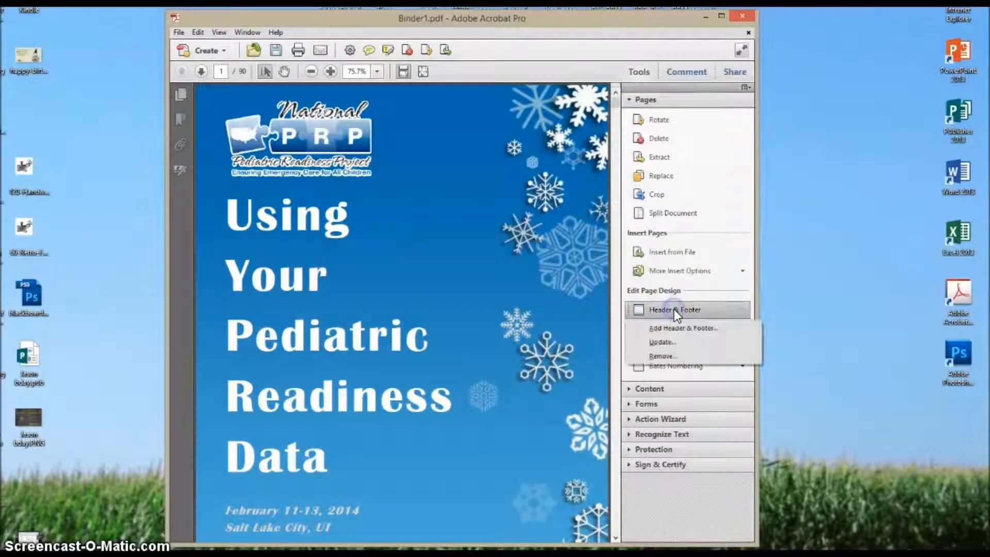
pyautogui.click(694, 331)
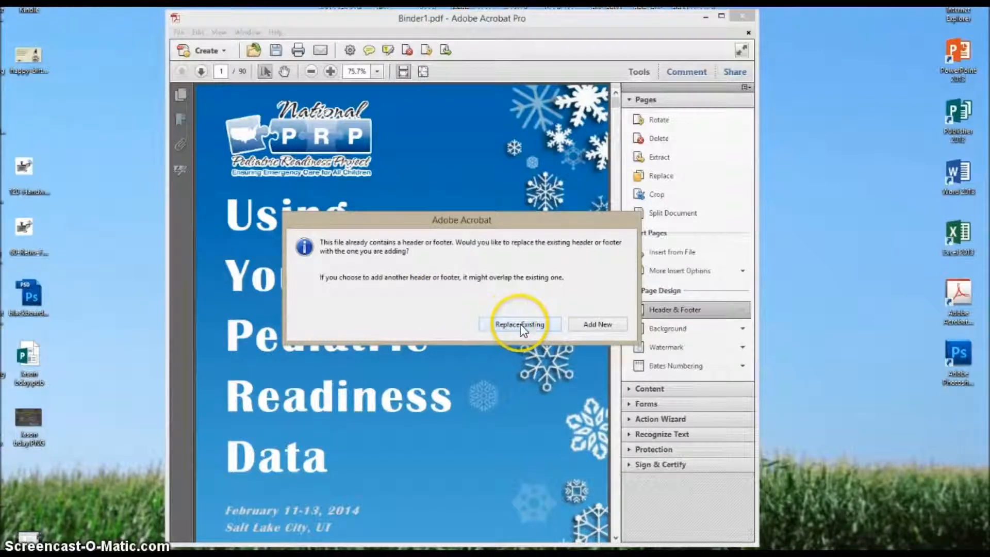
pyautogui.click(602, 326)
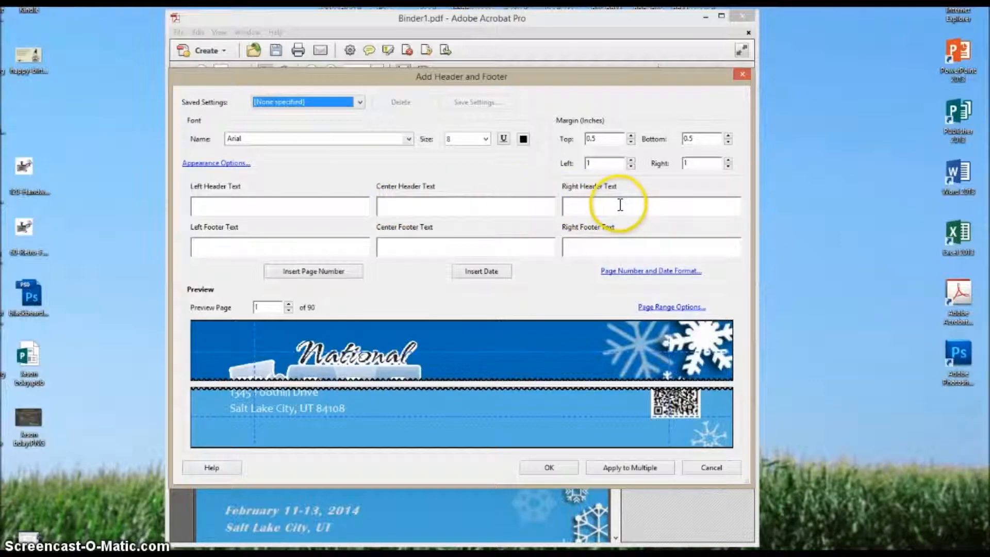
pyautogui.click(447, 246)
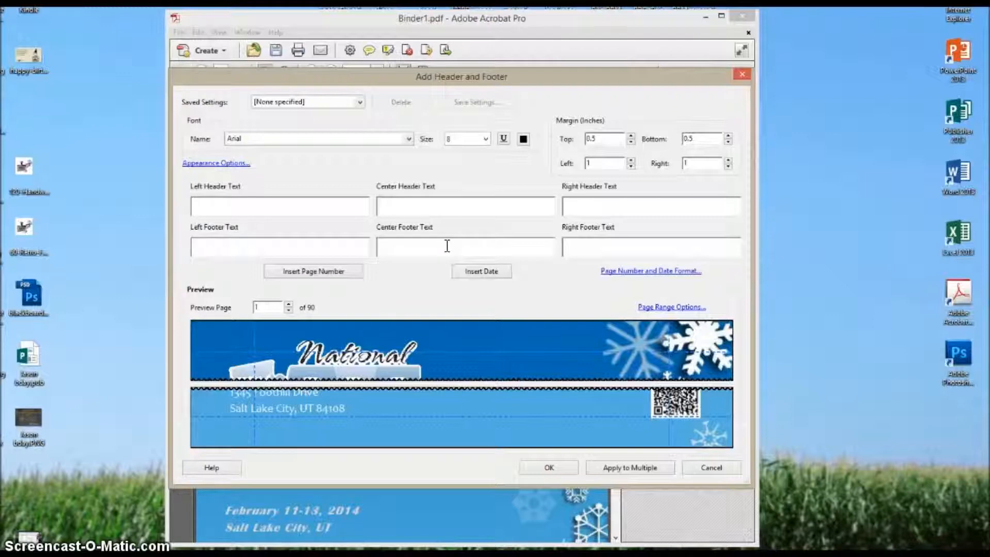
pyautogui.write('***')
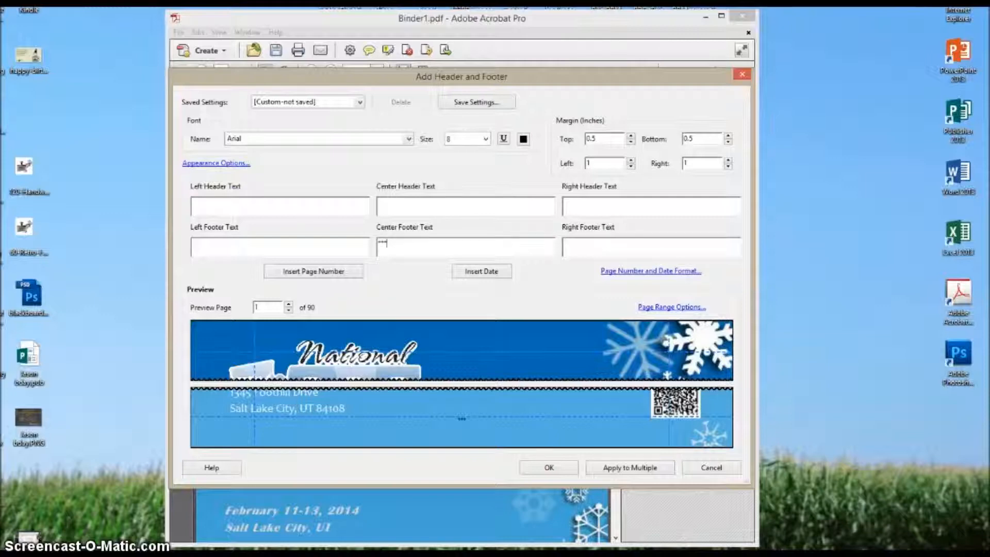
# Set the page number format to the plain number style 1 in the page number and date format settings.
pyautogui.click(642, 273)
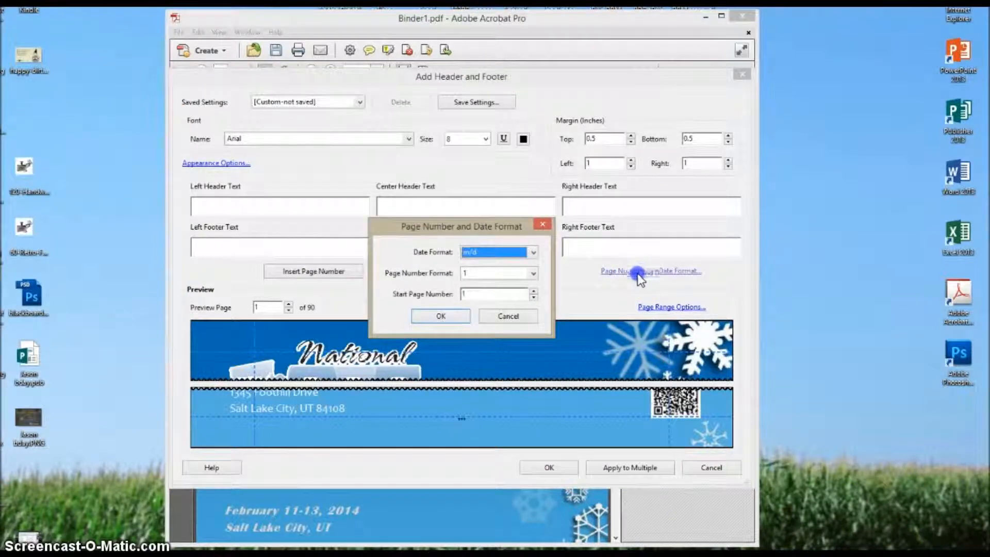
pyautogui.click(533, 273)
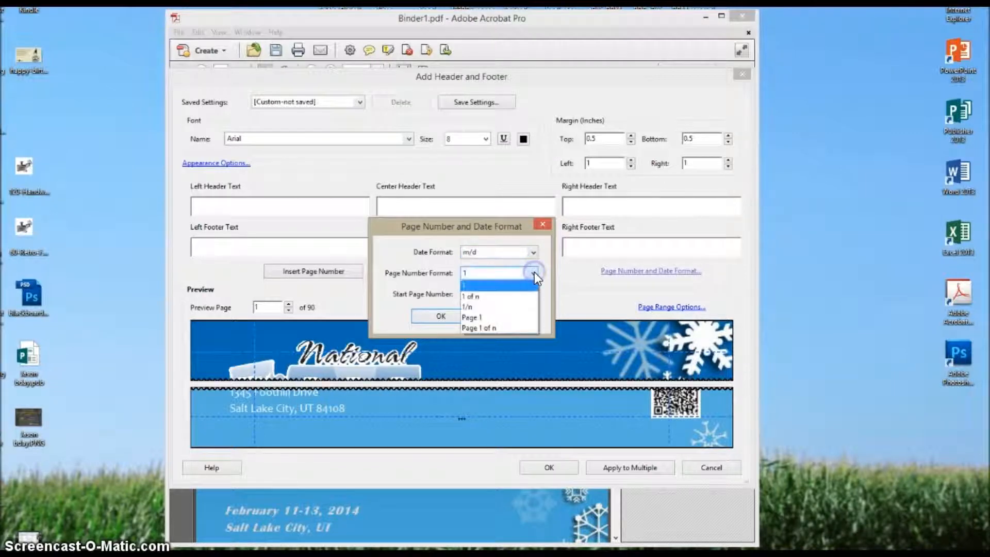
pyautogui.click(505, 319)
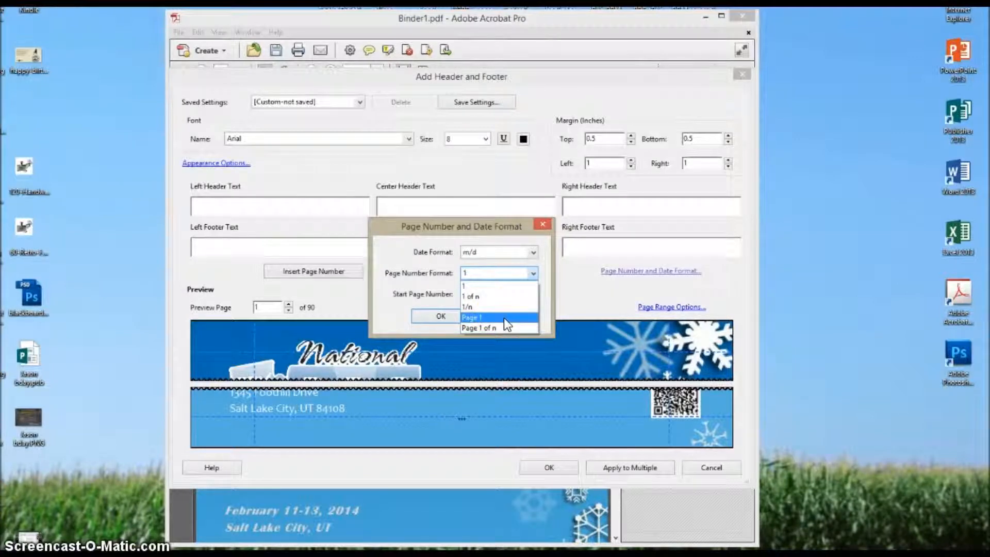
pyautogui.click(505, 326)
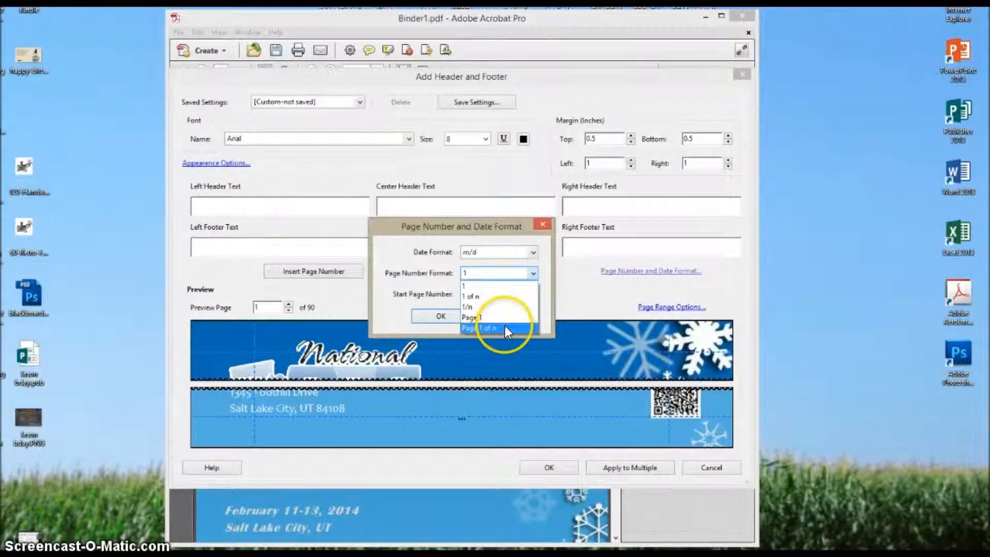
pyautogui.click(462, 286)
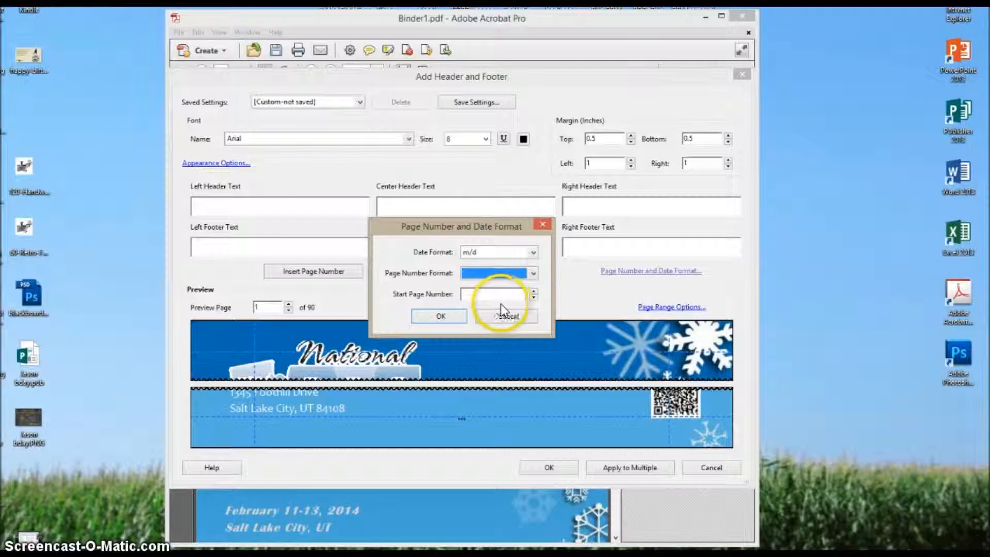
pyautogui.click(453, 315)
# Insert the page number after the asterisks in the center footer and add *** behind it, making ***<<1>>***.
pyautogui.click(388, 242)
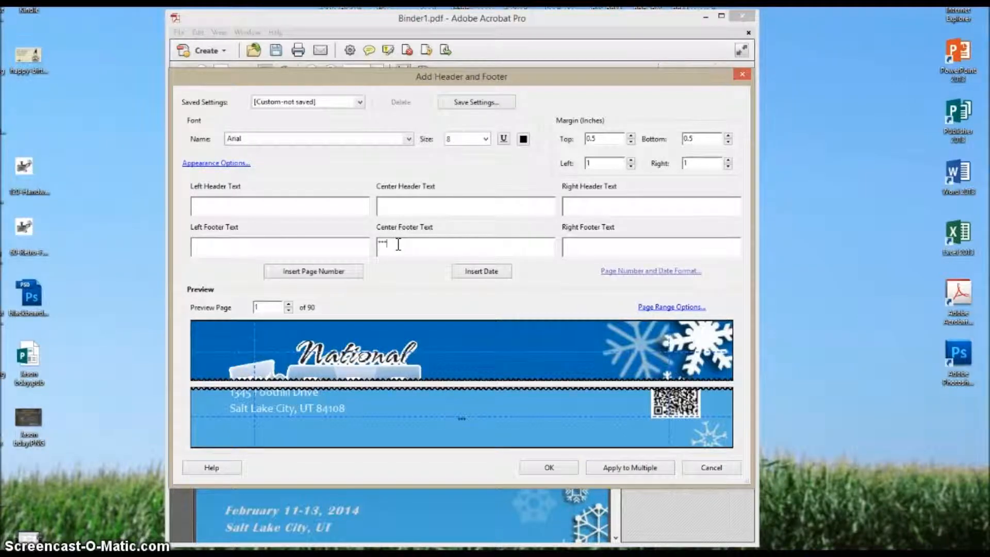
pyautogui.write('***')
pyautogui.click(346, 273)
pyautogui.click(396, 243)
pyautogui.click(481, 259)
pyautogui.write('***')
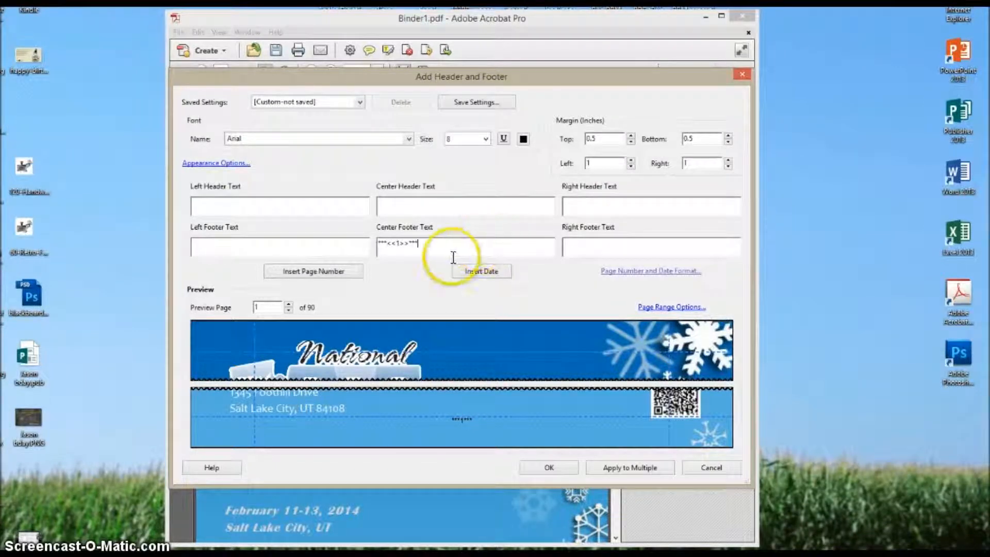
# Set the font of the center footer text to Arial Bold.
pyautogui.moveTo(421, 243); pyautogui.dragTo(351, 233)
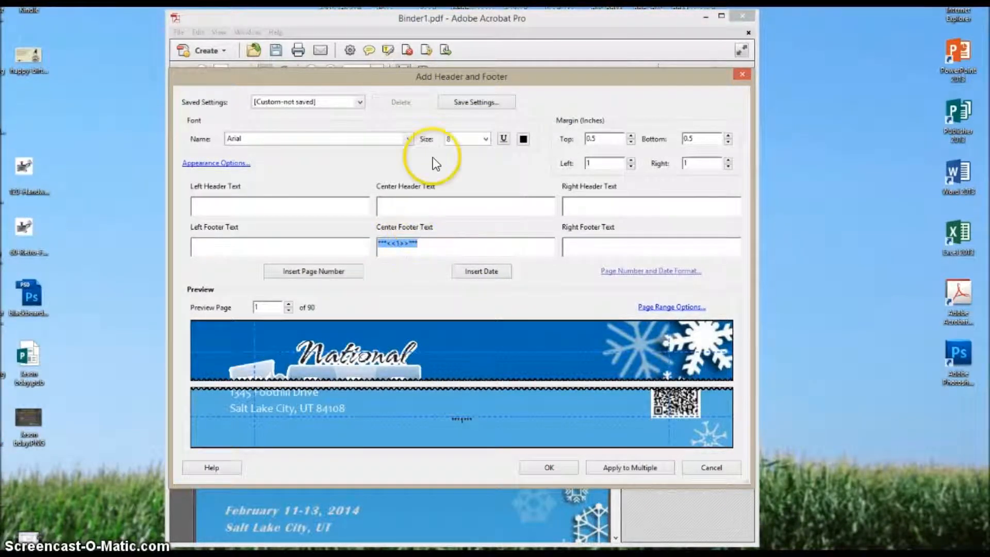
pyautogui.click(409, 138)
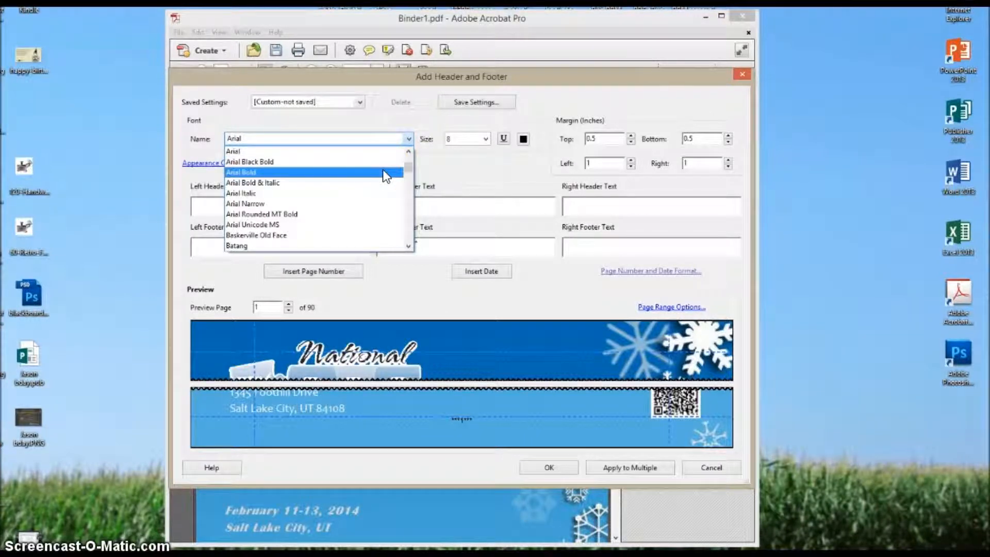
pyautogui.click(383, 172)
pyautogui.click(430, 254)
# Set the font size of the center footer text to 9.
pyautogui.moveTo(418, 243); pyautogui.dragTo(375, 240)
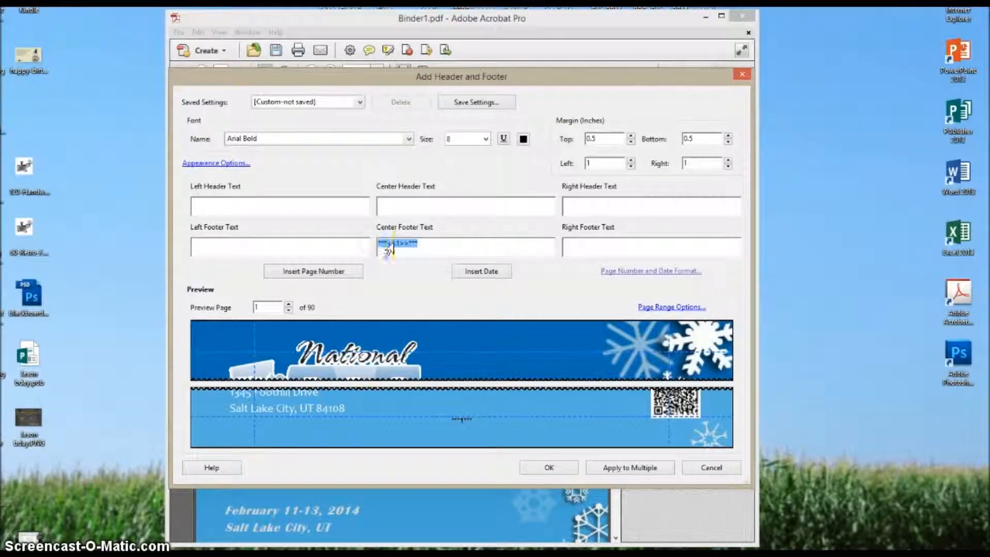
pyautogui.click(486, 139)
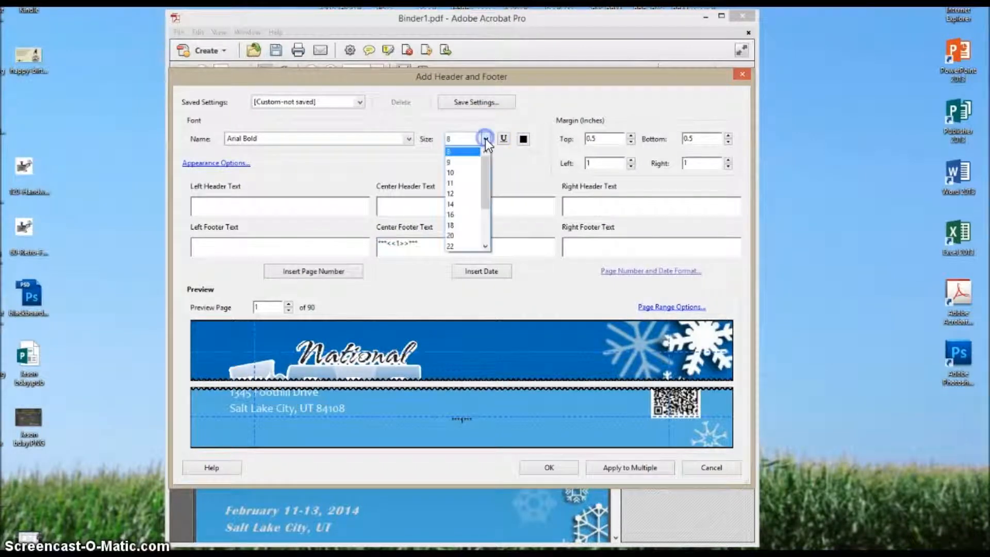
pyautogui.click(460, 172)
pyautogui.click(460, 165)
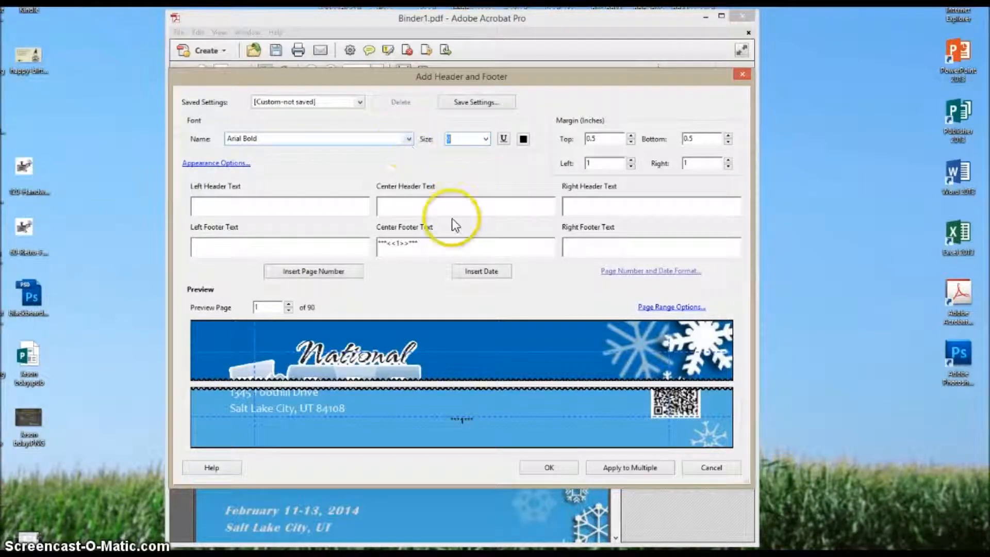
# Set the font of the center footer text to Arial Bold & Italic.
pyautogui.click(421, 244)
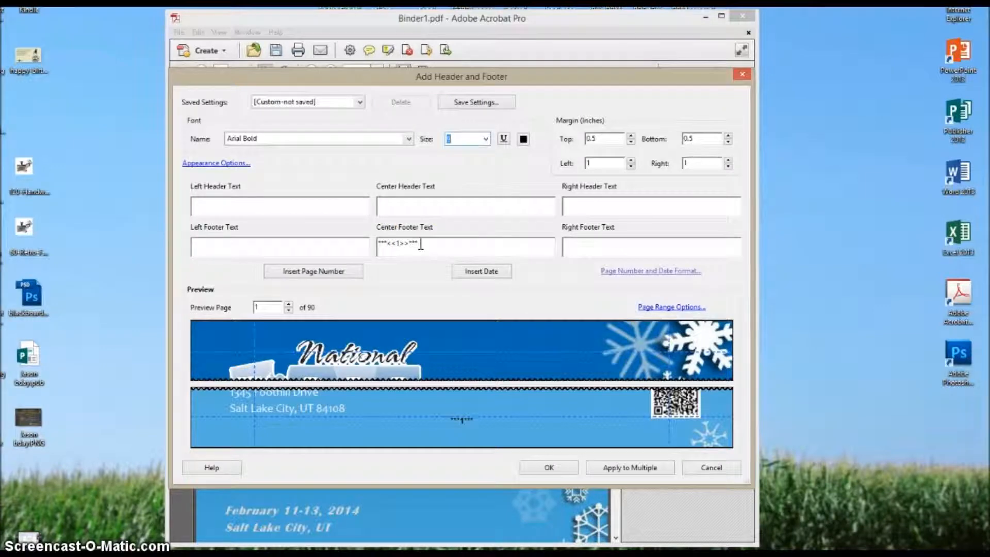
pyautogui.moveTo(421, 245); pyautogui.dragTo(373, 237)
pyautogui.click(411, 140)
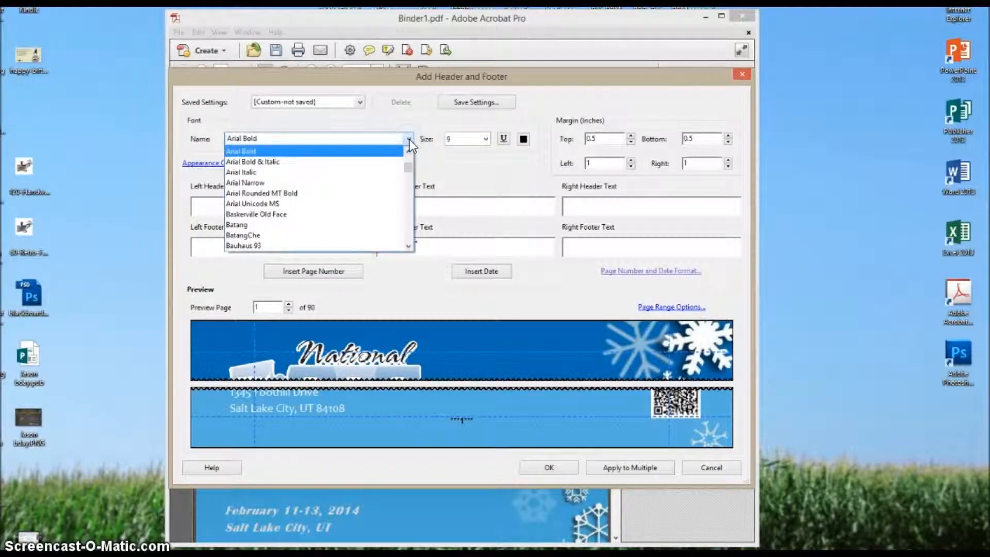
pyautogui.click(390, 163)
pyautogui.click(390, 164)
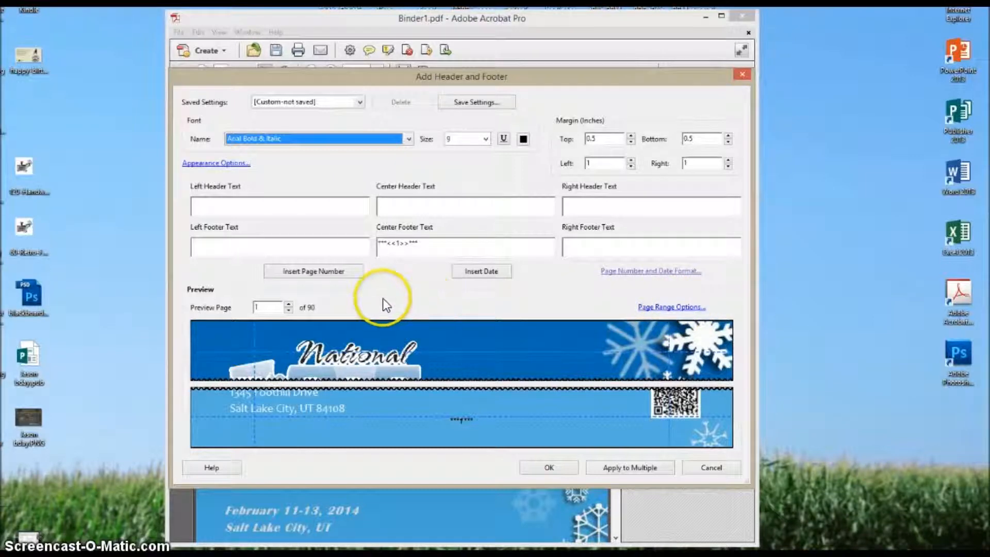
# Step the footer preview forward from page 1 to page 19 to check the page numbers against the page content.
pyautogui.click(287, 303)
pyautogui.click(287, 303)
pyautogui.click(287, 303)
pyautogui.click(287, 303)
pyautogui.click(287, 303)
pyautogui.click(287, 303)
pyautogui.click(287, 303)
pyautogui.click(287, 303)
pyautogui.click(287, 303)
pyautogui.click(286, 303)
pyautogui.click(287, 303)
pyautogui.click(287, 303)
pyautogui.click(287, 303)
pyautogui.click(287, 303)
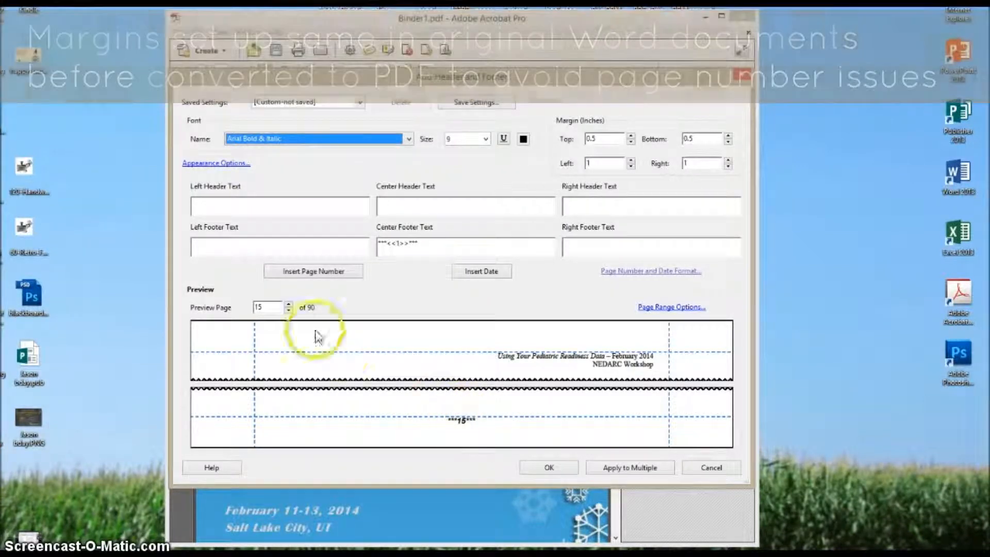
pyautogui.click(288, 304)
pyautogui.click(288, 304)
pyautogui.click(288, 305)
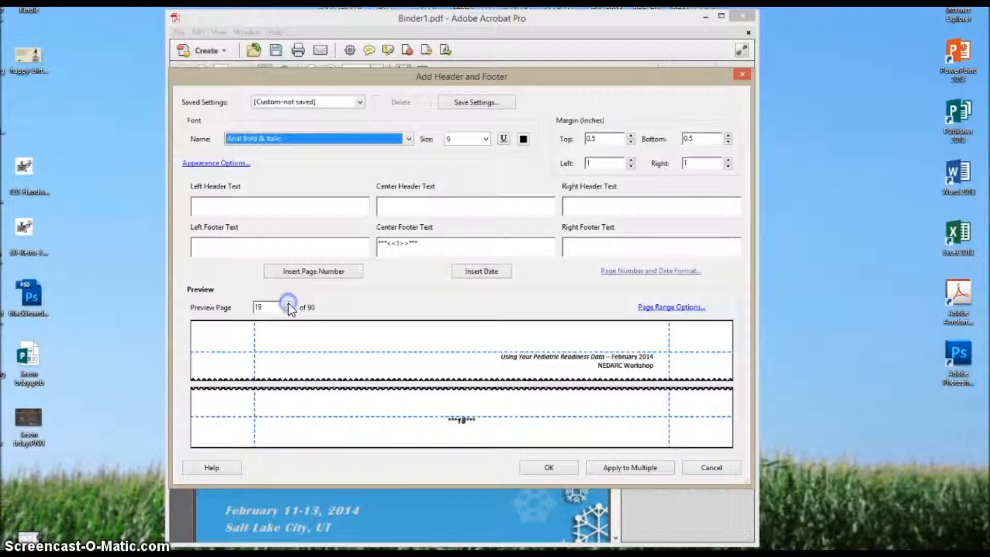
# Step the footer preview back to page 7, and return it to page 1.
pyautogui.click(289, 311)
pyautogui.click(288, 311)
pyautogui.click(289, 311)
pyautogui.click(289, 310)
pyautogui.click(289, 311)
pyautogui.click(289, 310)
pyautogui.click(289, 311)
pyautogui.click(289, 310)
pyautogui.click(289, 311)
pyautogui.click(289, 311)
pyautogui.click(288, 310)
pyautogui.click(289, 310)
pyautogui.doubleClick(264, 306)
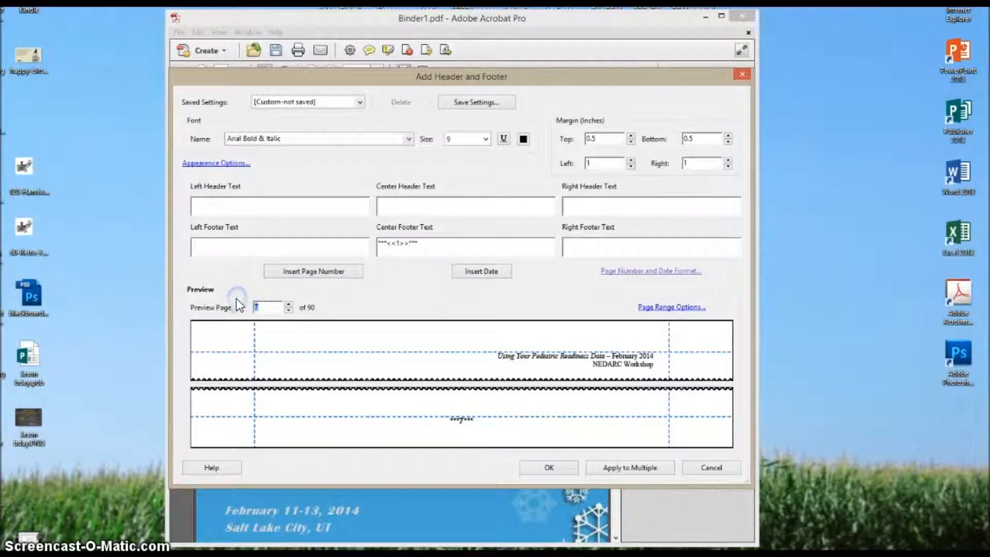
pyautogui.write('1')
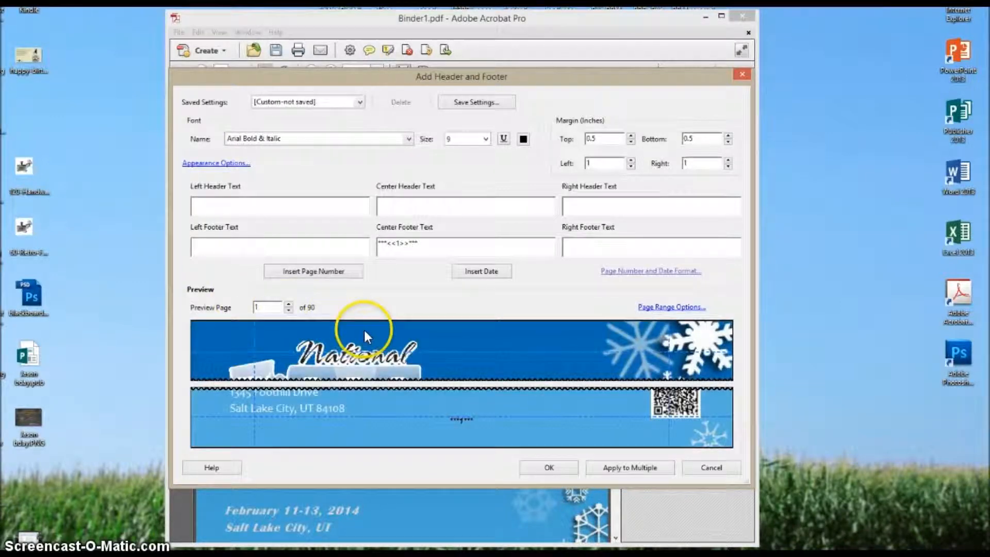
# Limit the footer to the page range from 5 to 88, keeping all pages in the range.
pyautogui.click(664, 308)
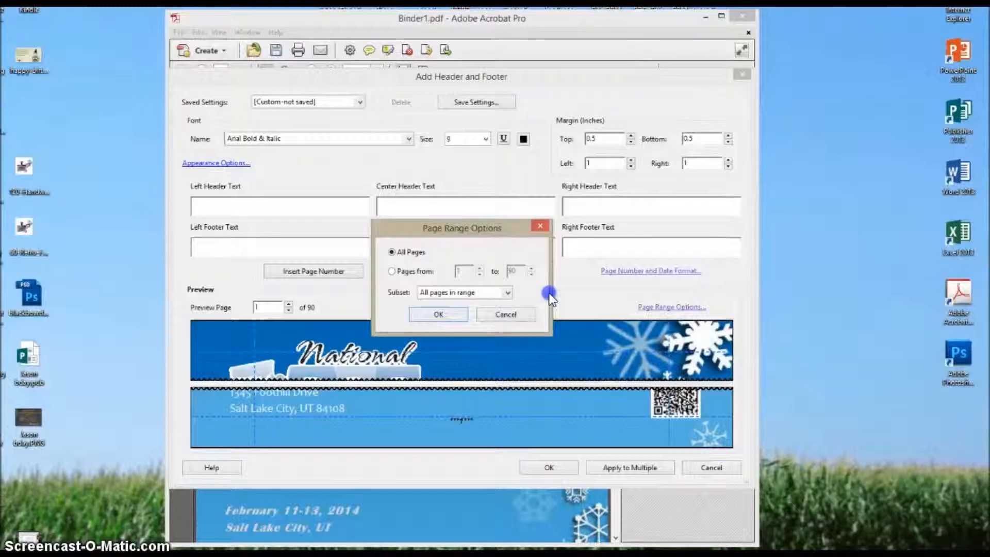
pyautogui.click(391, 270)
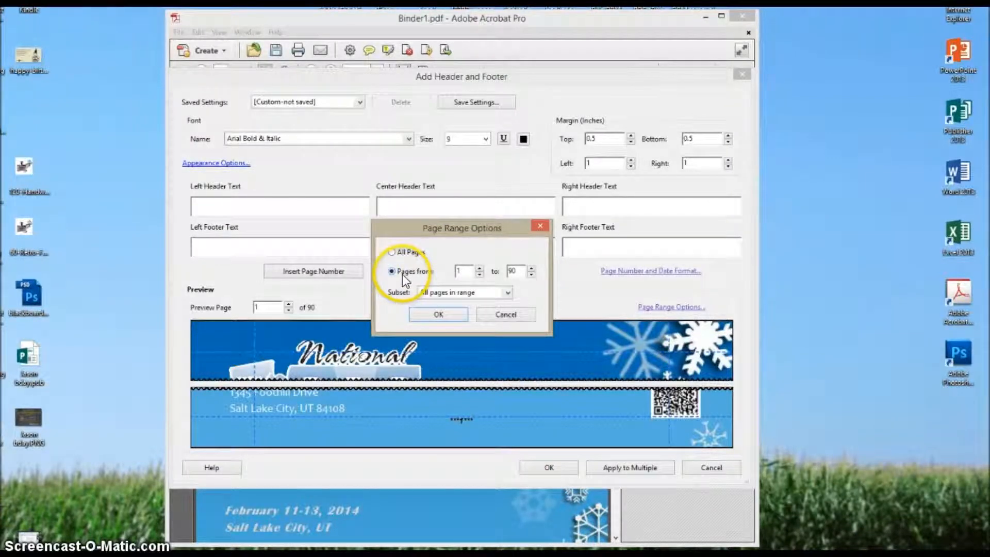
pyautogui.click(479, 268)
pyautogui.click(479, 268)
pyautogui.click(479, 268)
pyautogui.click(507, 273)
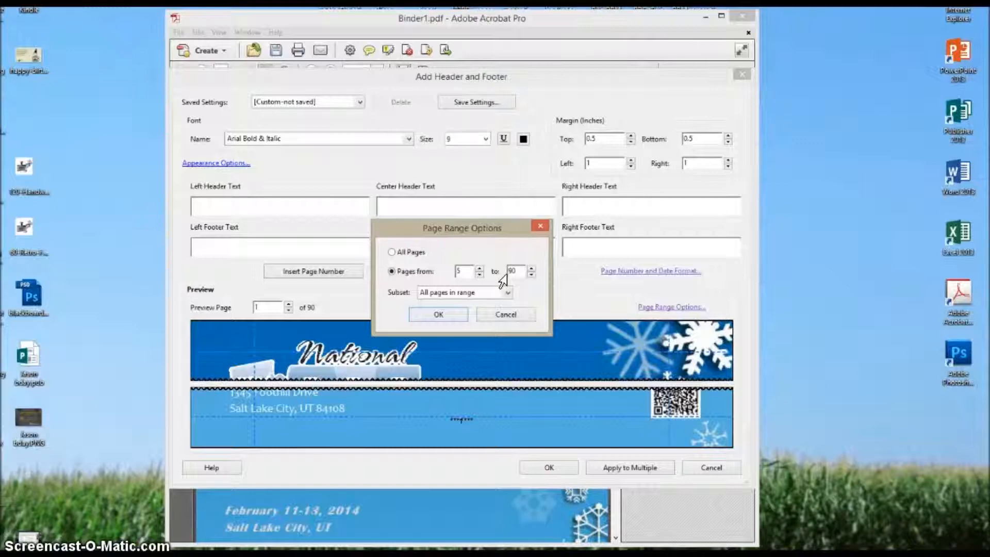
pyautogui.click(531, 274)
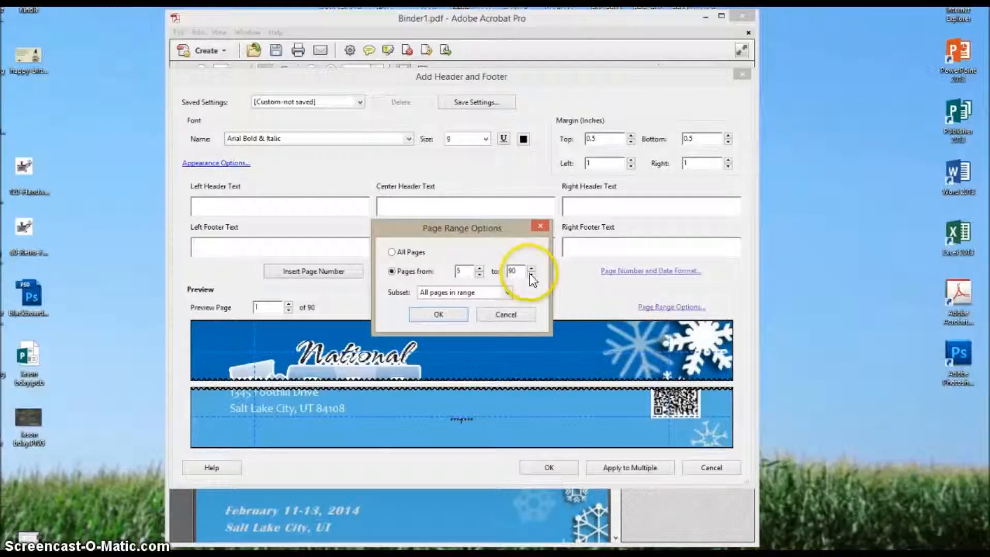
pyautogui.click(531, 274)
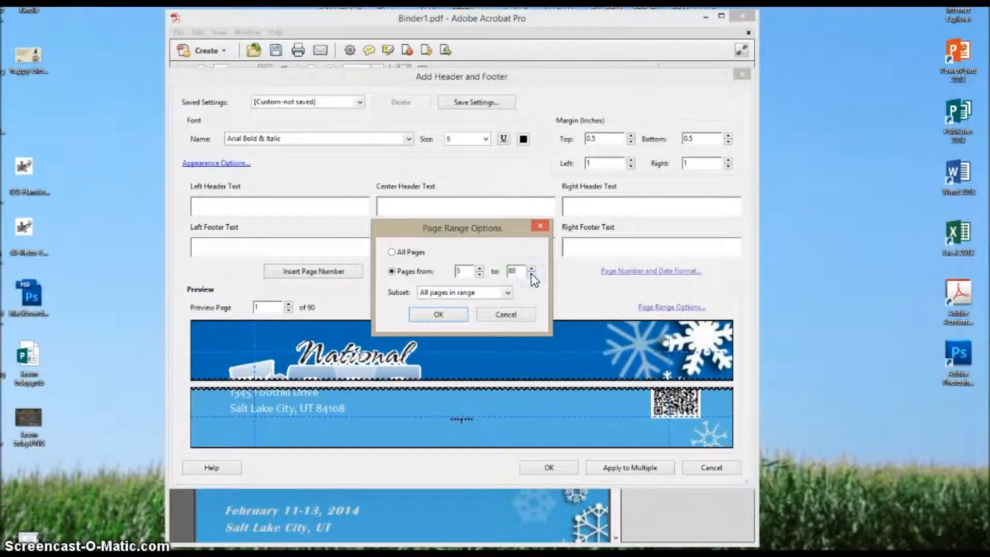
pyautogui.click(464, 273)
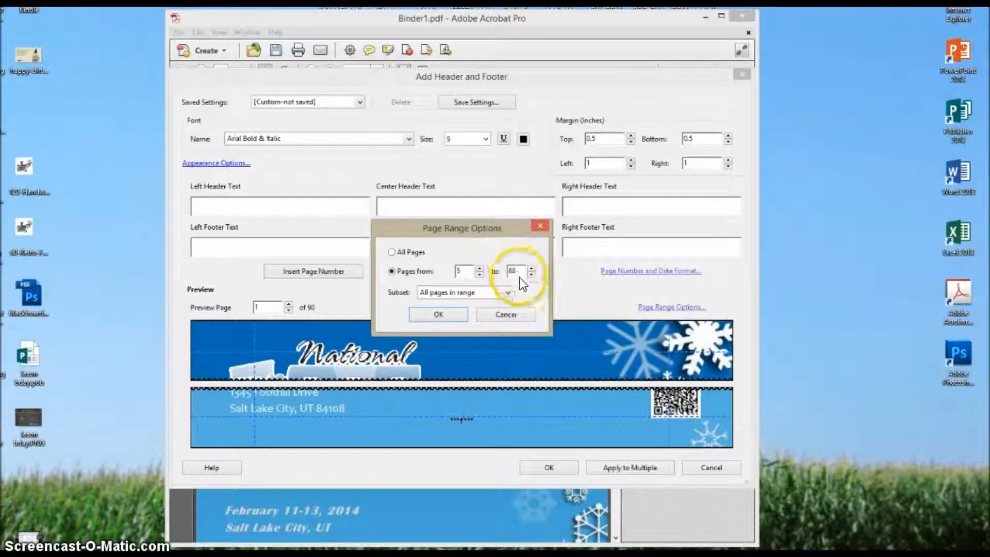
pyautogui.click(438, 315)
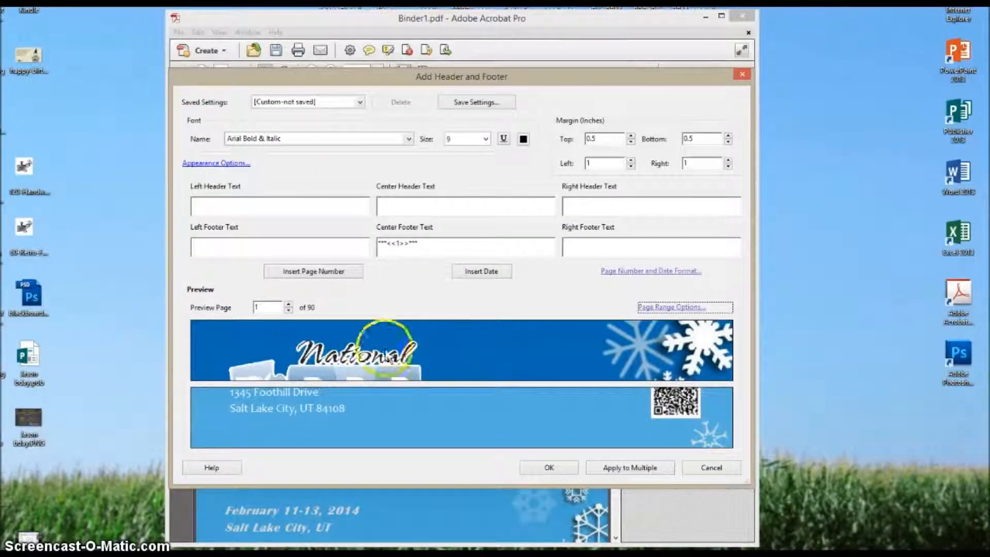
# Preview pages 2 to 5 to check where the footer numbering starts.
pyautogui.click(290, 304)
pyautogui.click(290, 304)
pyautogui.click(290, 304)
pyautogui.click(290, 305)
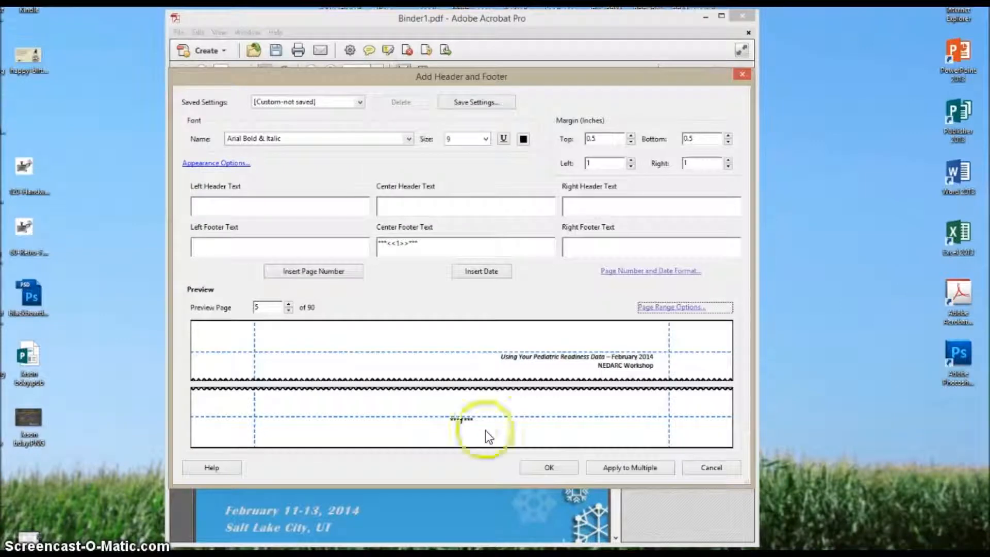
# Apply the footer to Binder1.pdf through the multiple-files option, with Don't Save Changes and original file names kept.
pyautogui.click(640, 468)
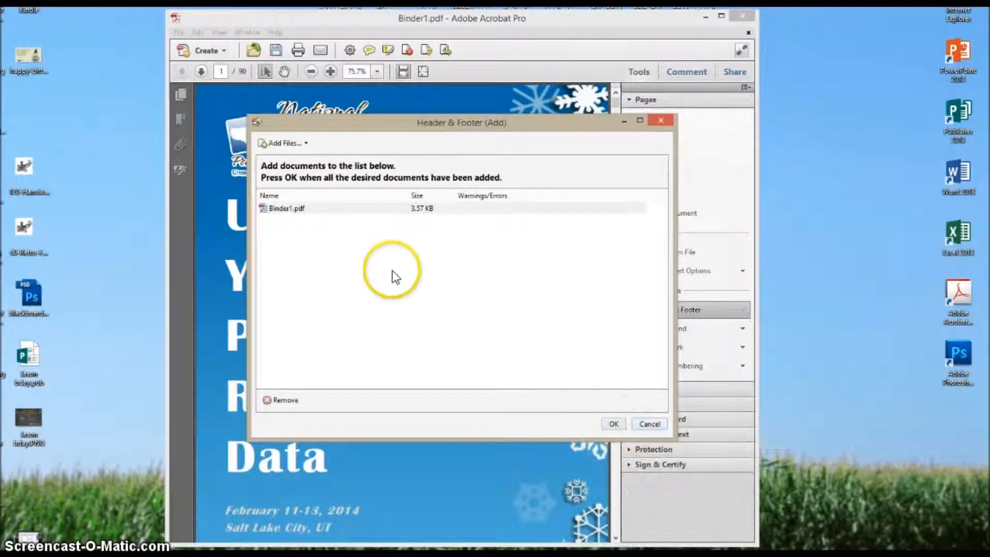
pyautogui.click(613, 423)
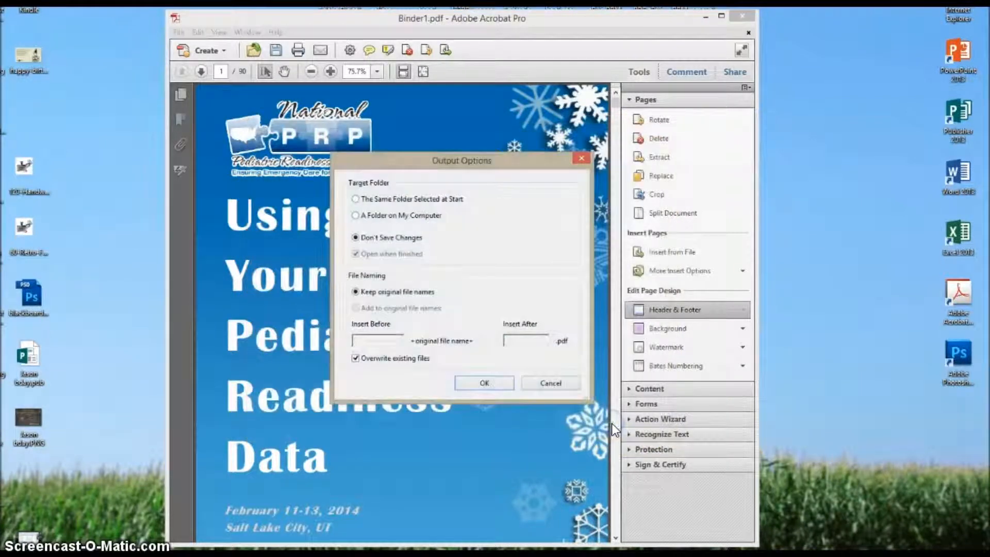
pyautogui.click(489, 382)
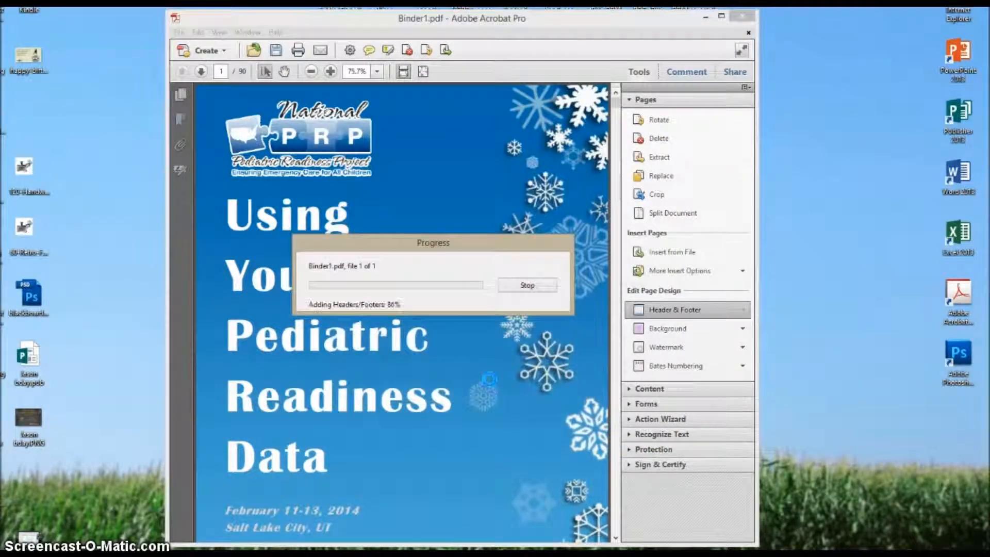
# Examine the footer numbering on page 5, the last page and page 88 of the merged PDF.
pyautogui.moveTo(615, 102); pyautogui.dragTo(618, 125)
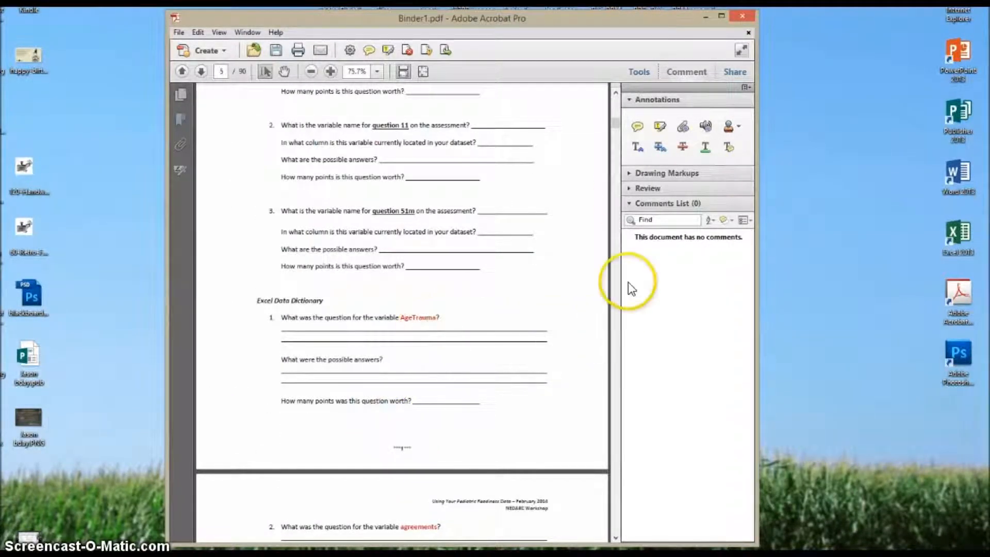
pyautogui.moveTo(614, 125); pyautogui.dragTo(612, 507)
pyautogui.moveTo(612, 525); pyautogui.dragTo(615, 538)
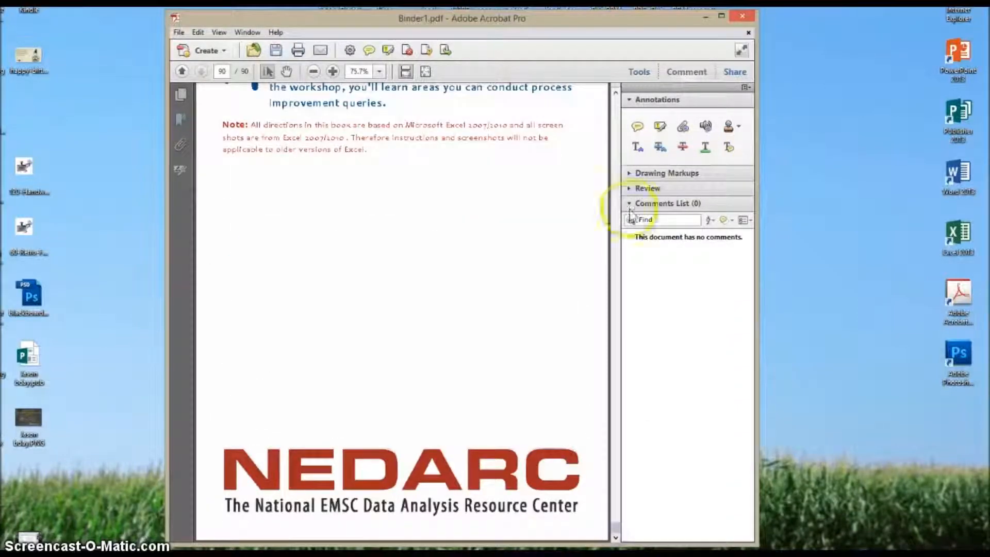
pyautogui.click(616, 92)
pyautogui.scroll(12, 617, 91)
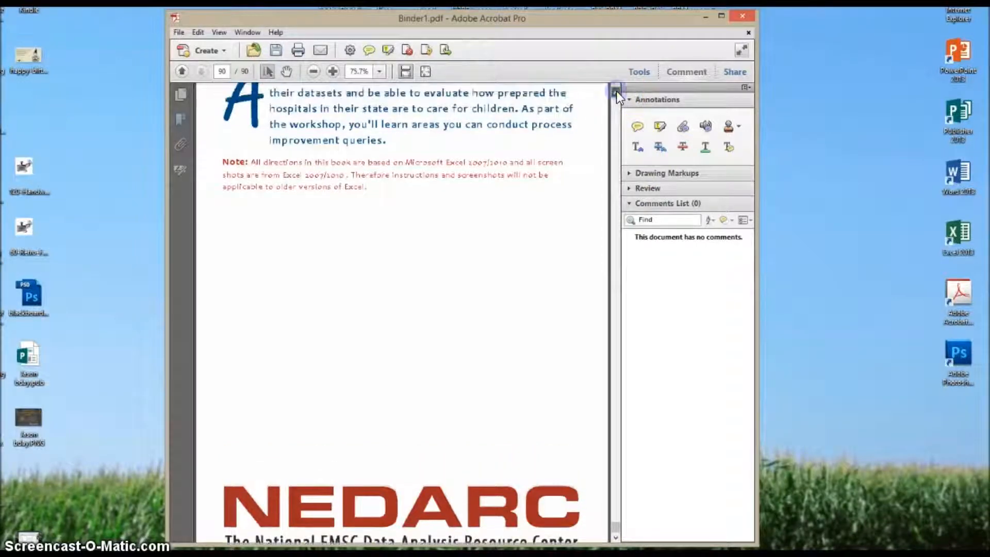
pyautogui.click(617, 91)
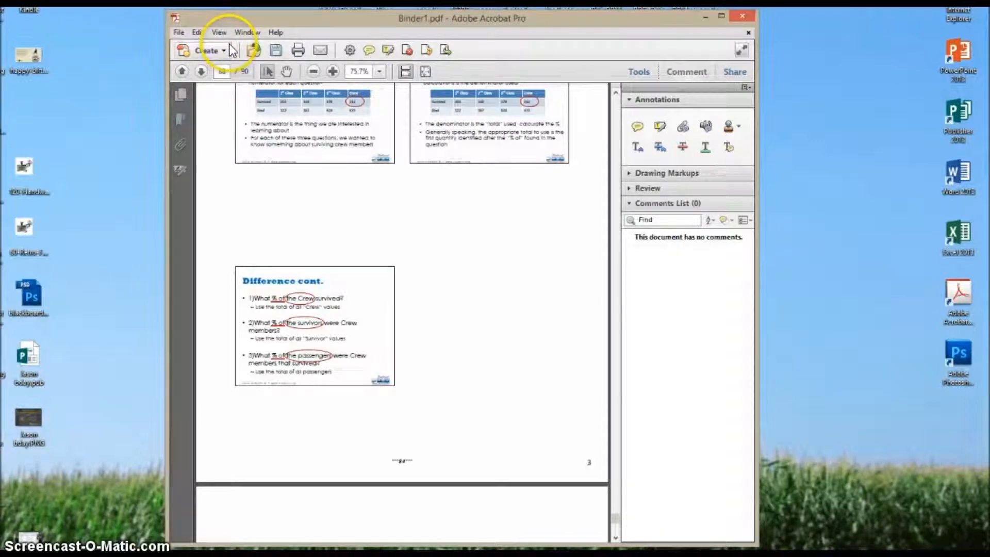
# Add a new footer alongside the existing one, with NEDARC as the left footer text.
pyautogui.click(640, 72)
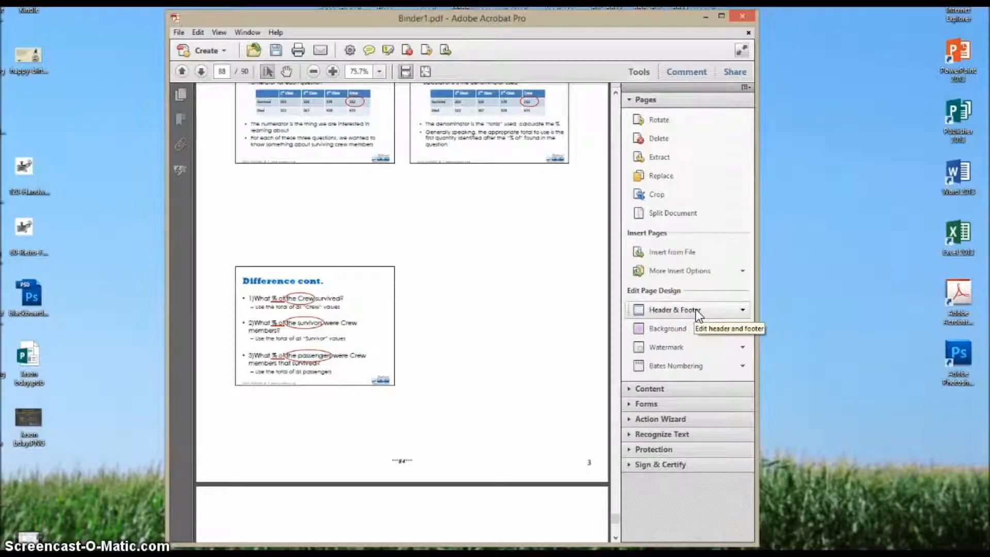
pyautogui.click(695, 309)
pyautogui.click(673, 345)
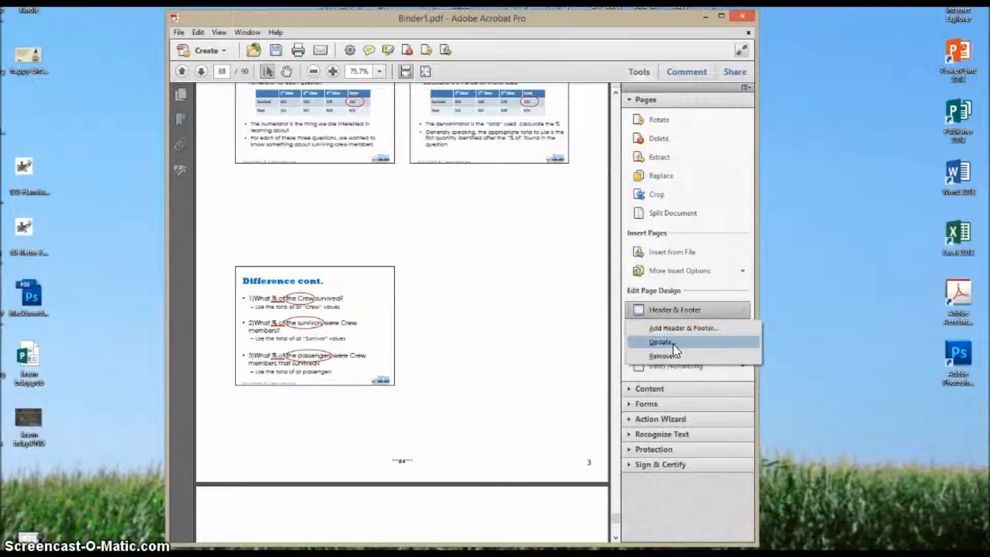
pyautogui.click(670, 331)
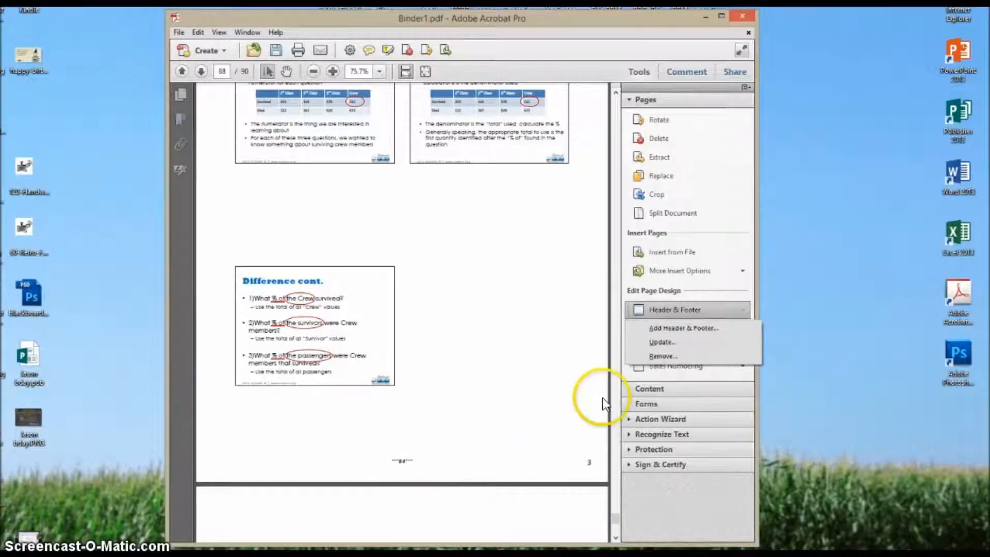
pyautogui.click(672, 329)
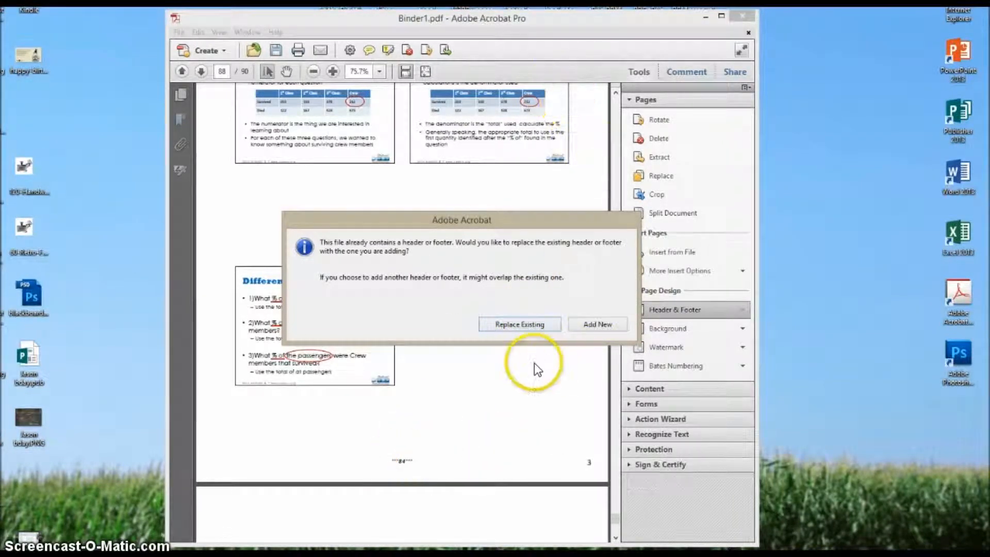
pyautogui.click(595, 324)
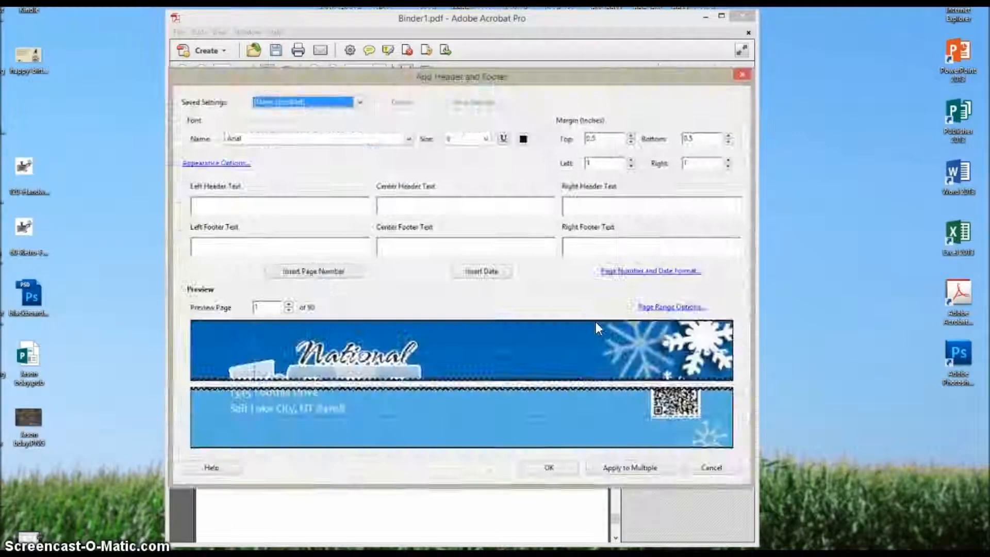
pyautogui.click(243, 247)
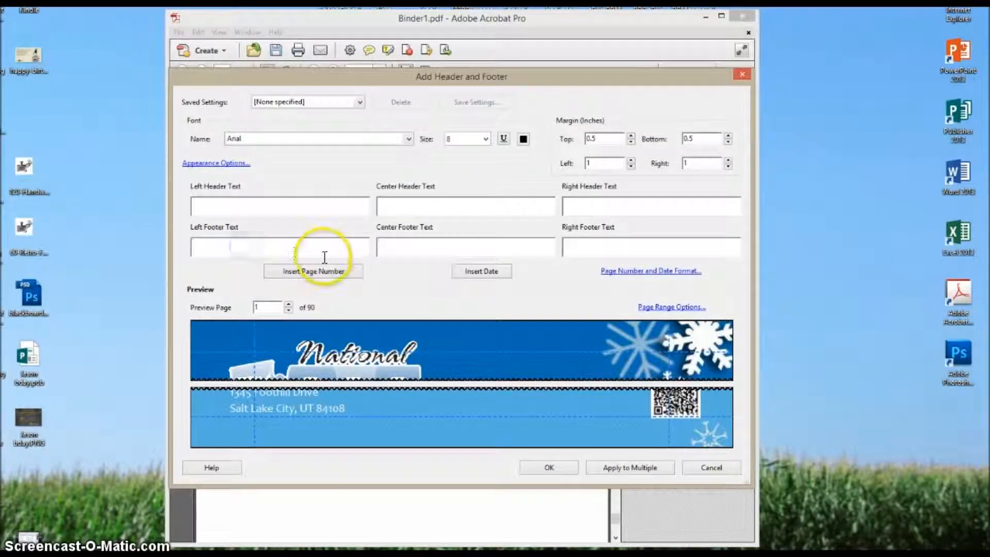
pyautogui.write('NEDARC')
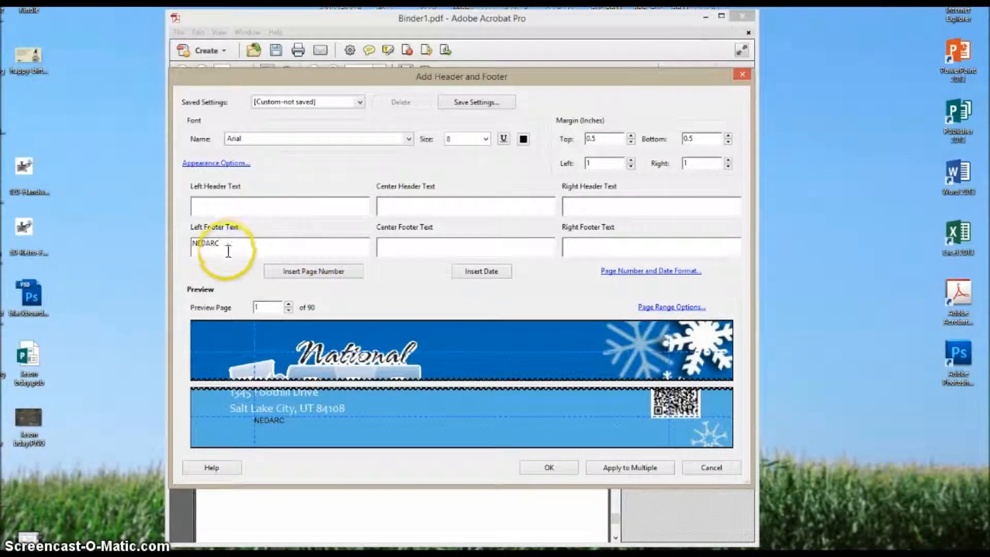
# Set the font of the NEDARC footer text to Arial Bold.
pyautogui.moveTo(224, 244); pyautogui.dragTo(171, 243)
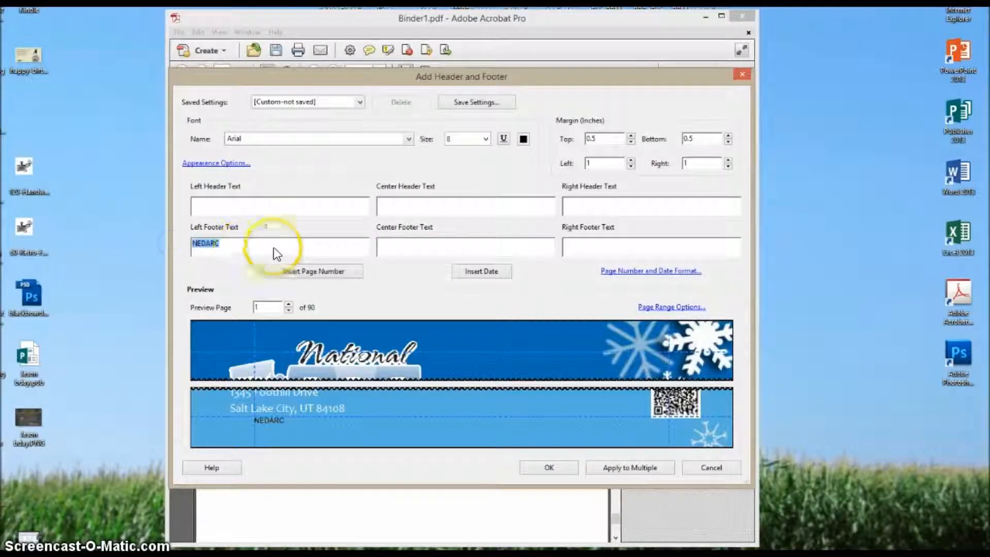
pyautogui.click(408, 139)
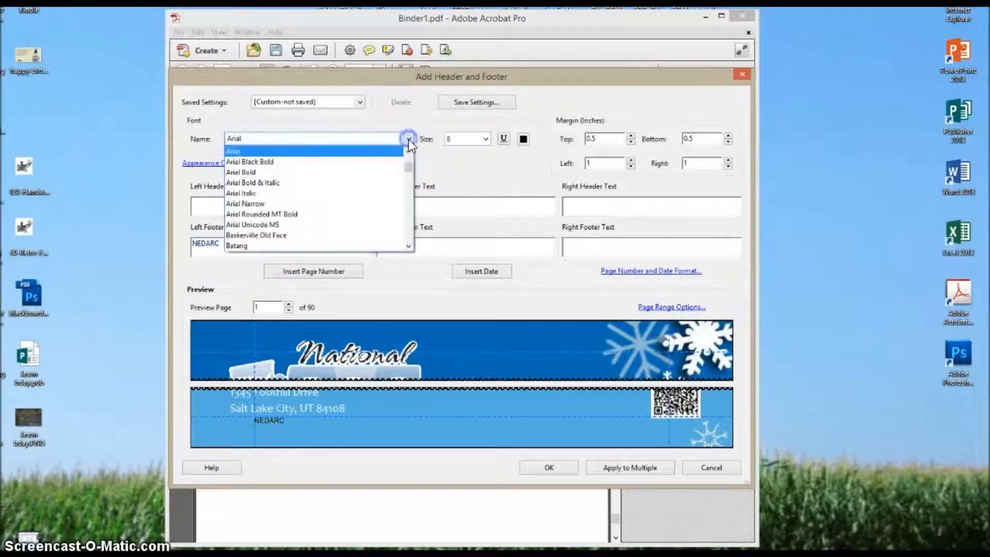
pyautogui.click(374, 172)
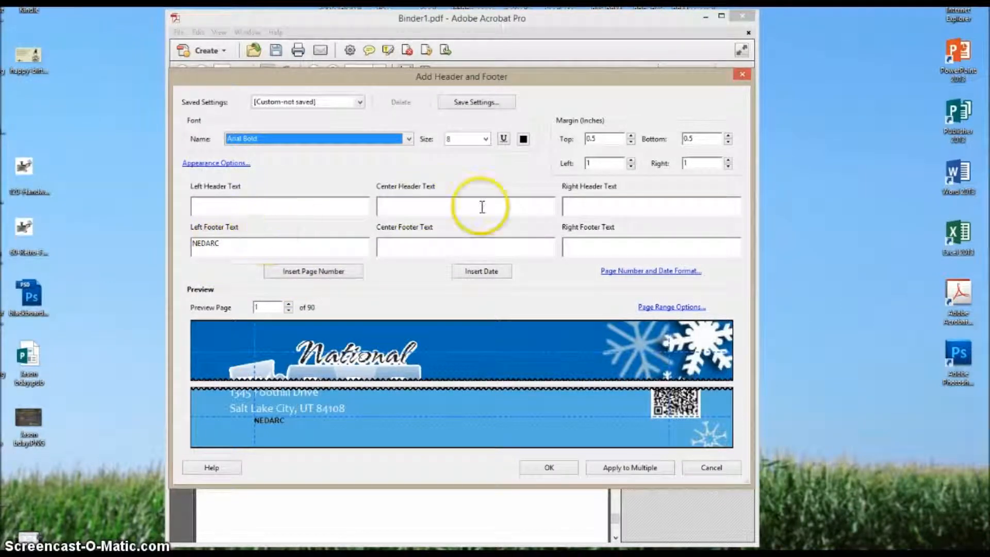
# Limit the NEDARC footer to the page range from 3 to 88, keeping all pages in the range.
pyautogui.click(655, 308)
pyautogui.click(391, 272)
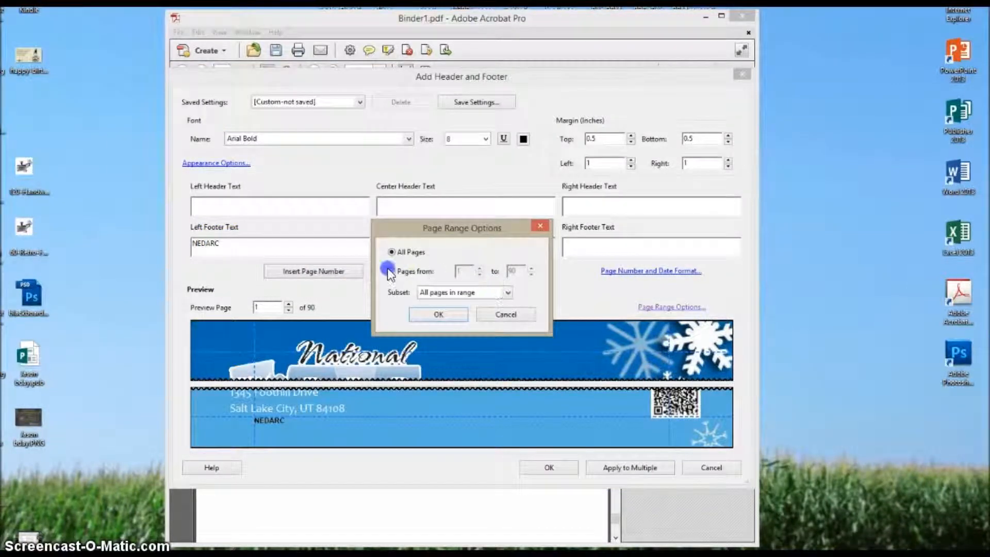
pyautogui.click(480, 268)
pyautogui.click(480, 268)
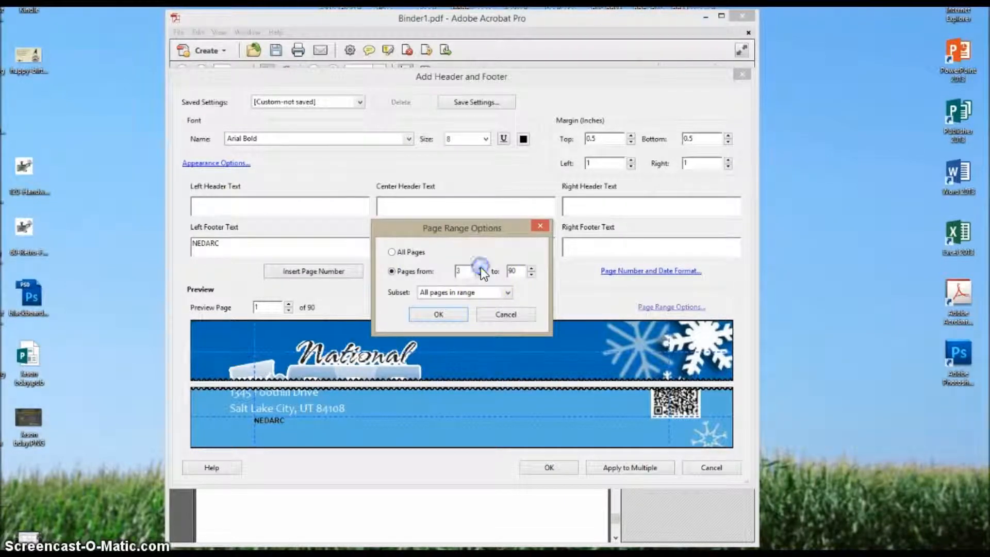
pyautogui.click(480, 268)
pyautogui.click(480, 268)
pyautogui.click(463, 271)
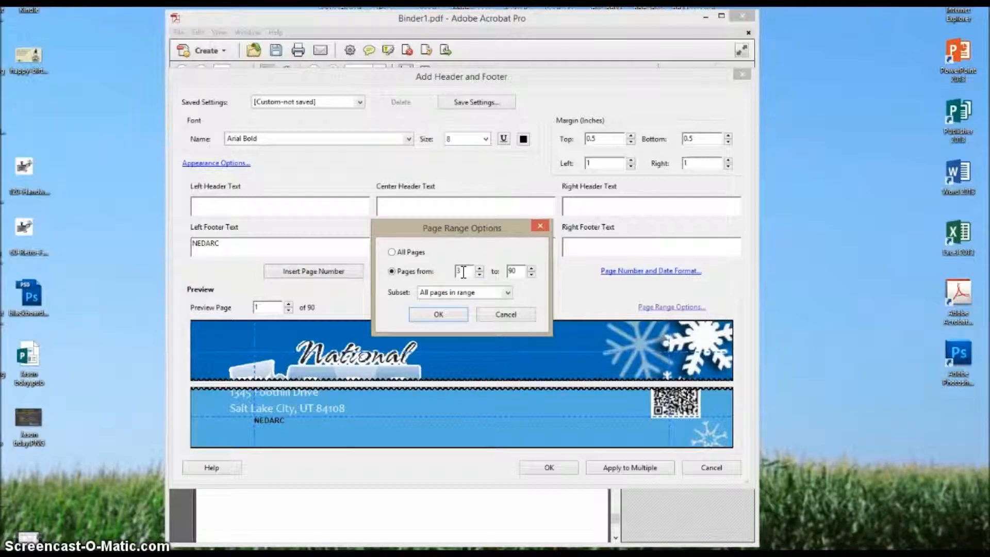
pyautogui.click(530, 272)
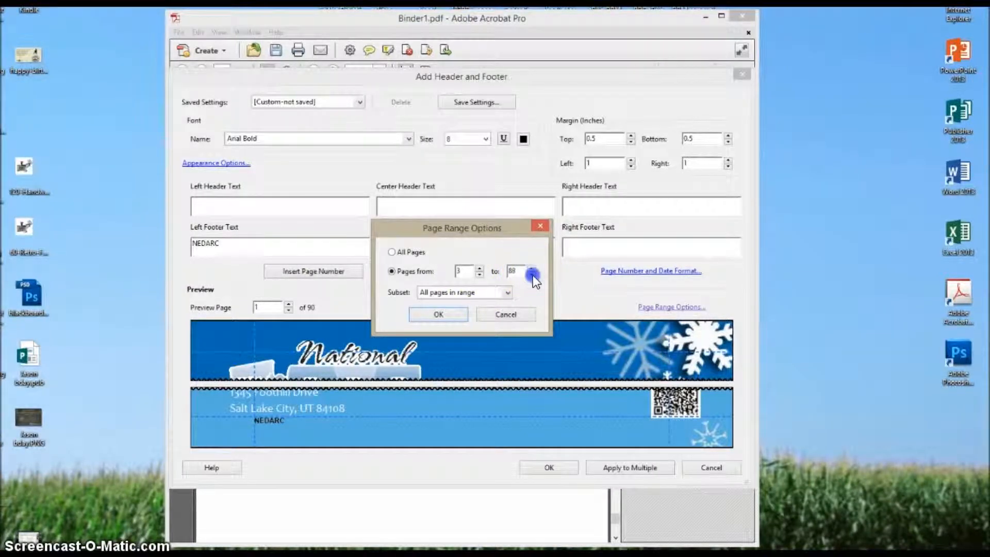
pyautogui.click(455, 313)
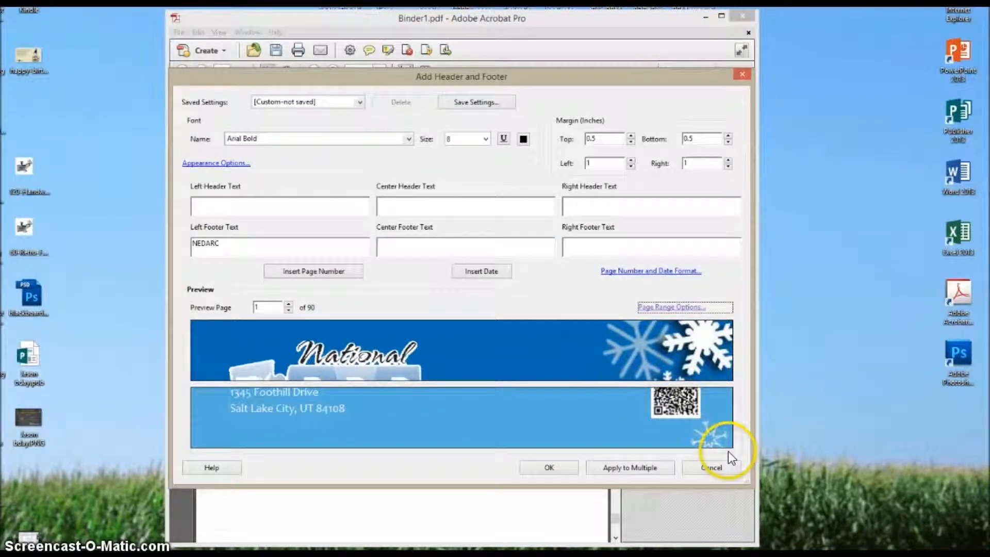
# Apply the NEDARC footer to Binder1.pdf through the multiple-files option, with Don't Save Changes and original file names kept.
pyautogui.click(645, 468)
pyautogui.click(611, 422)
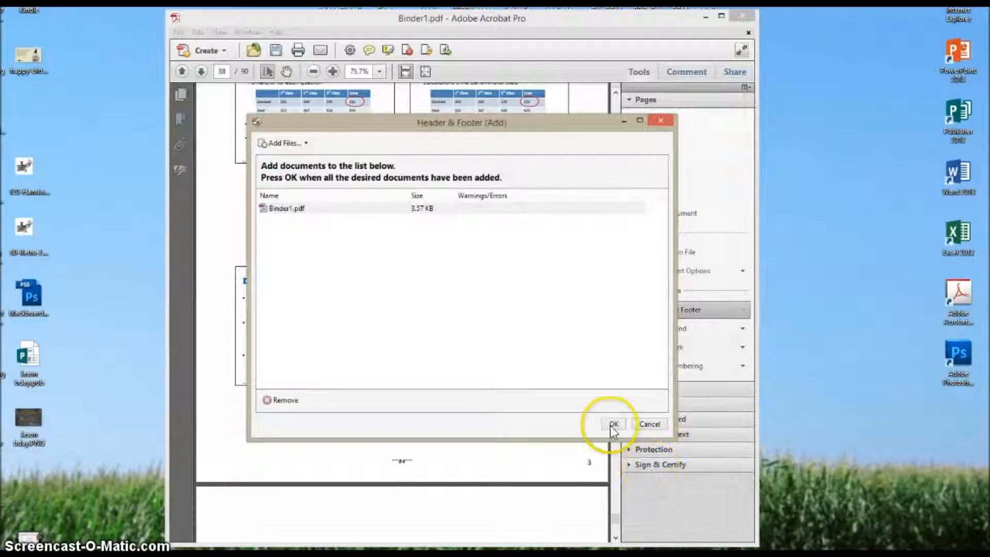
pyautogui.click(499, 385)
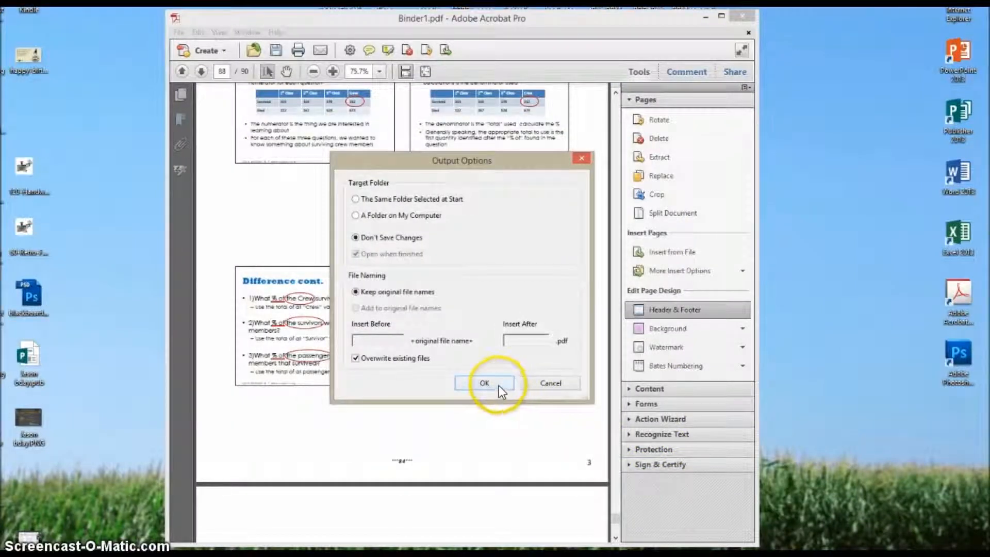